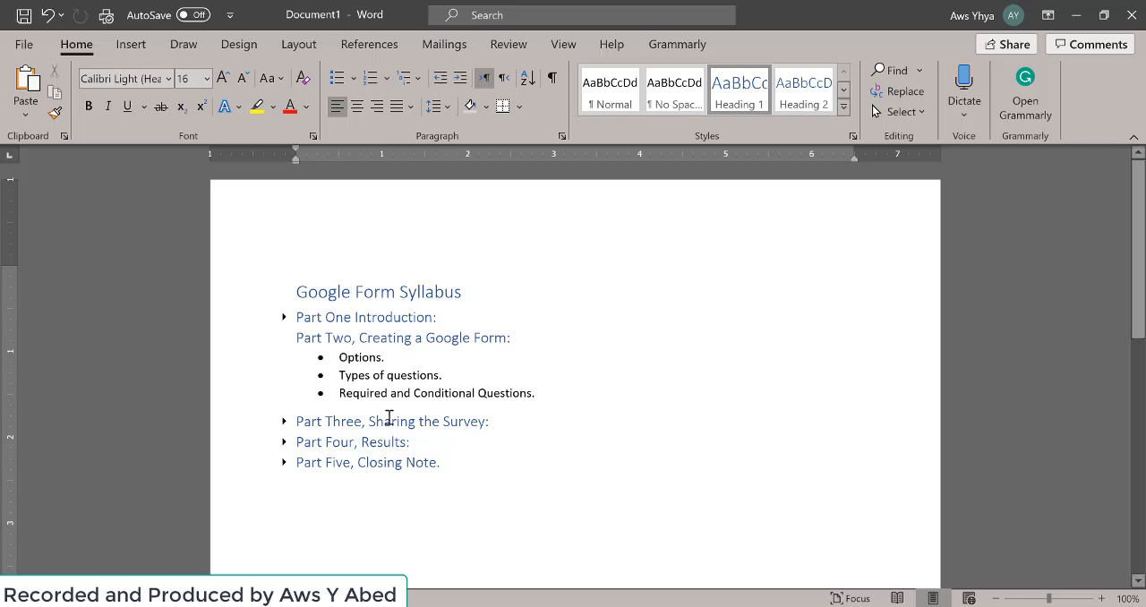
# - Switch to Google Drive in the browser and create a new blank Google Form
pyautogui.click(488, 606)
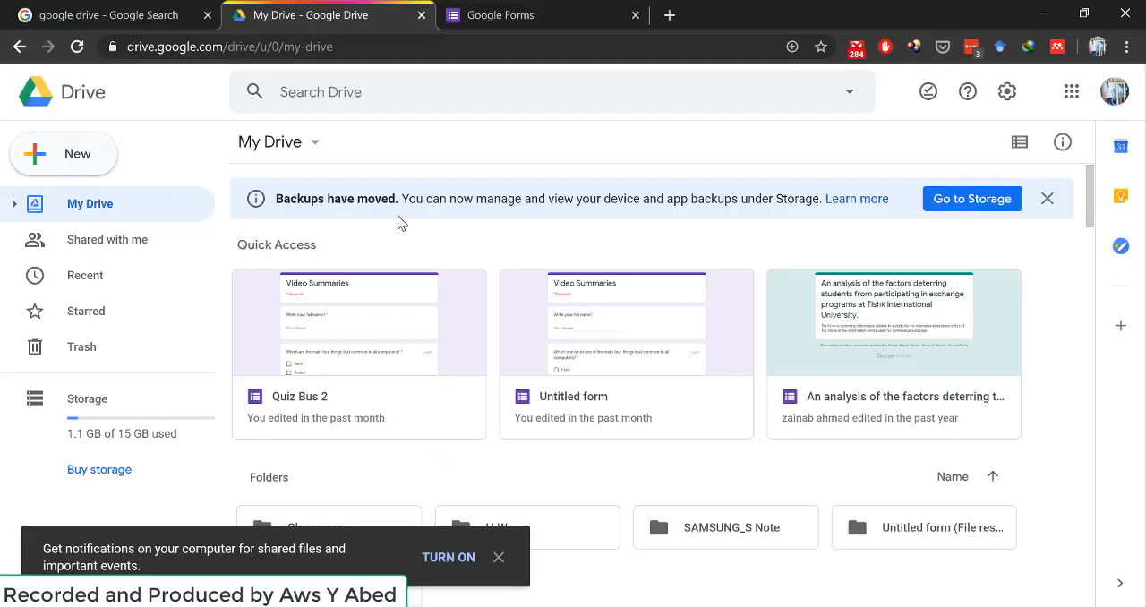
pyautogui.click(38, 158)
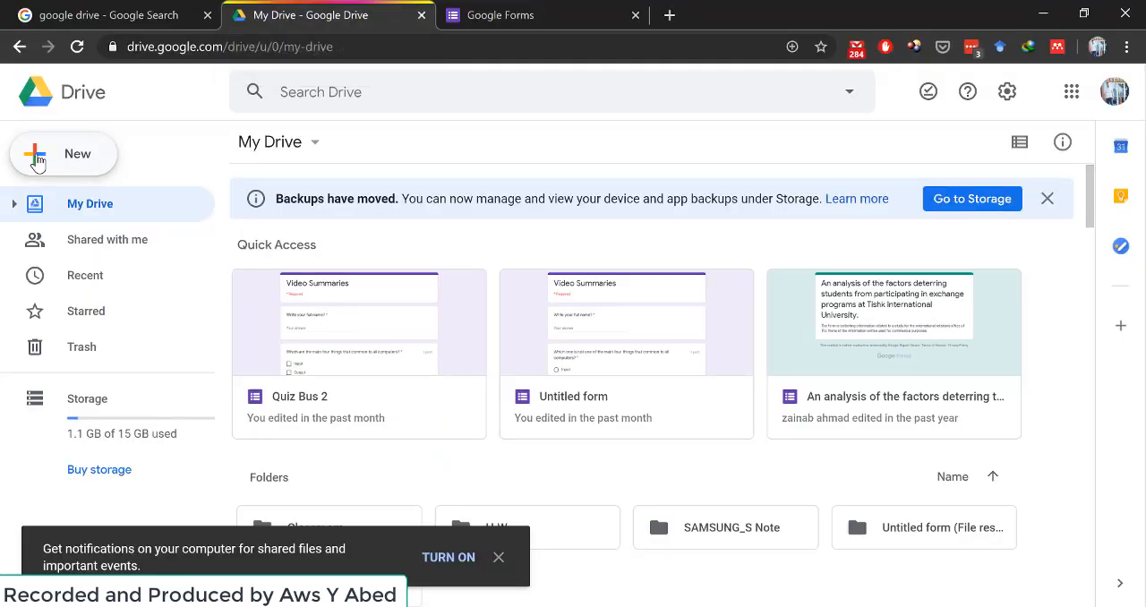
pyautogui.moveTo(105, 367)
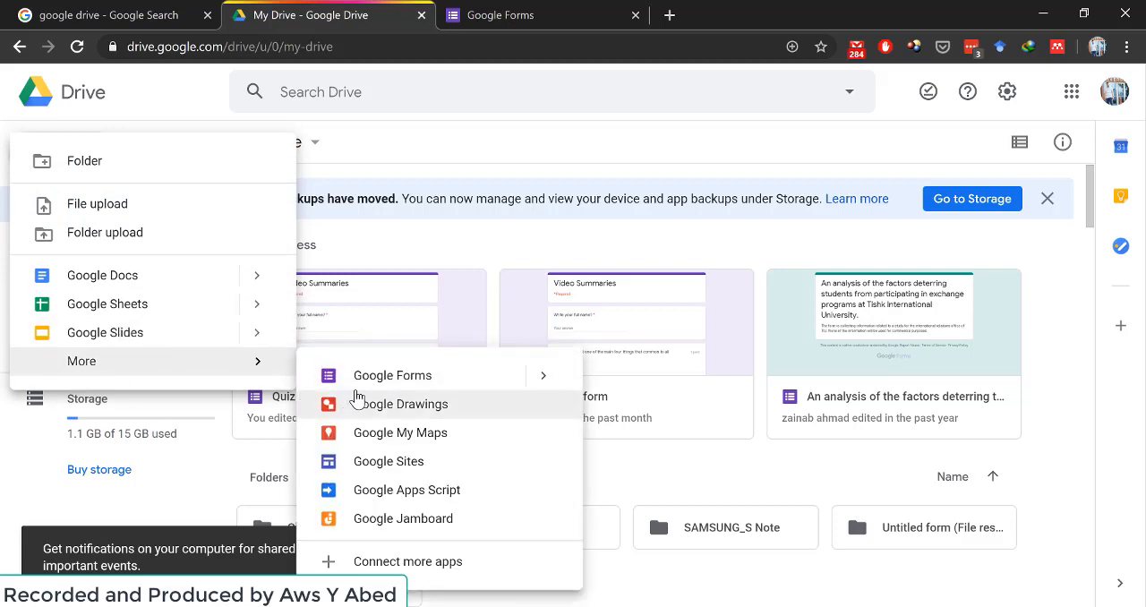
pyautogui.moveTo(550, 382)
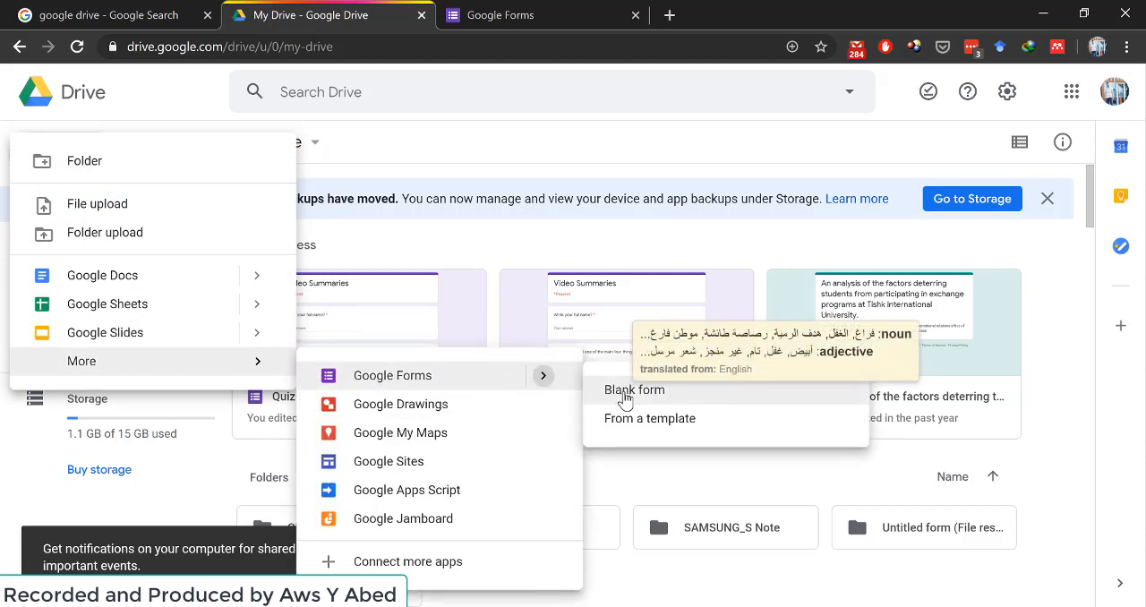
pyautogui.click(624, 393)
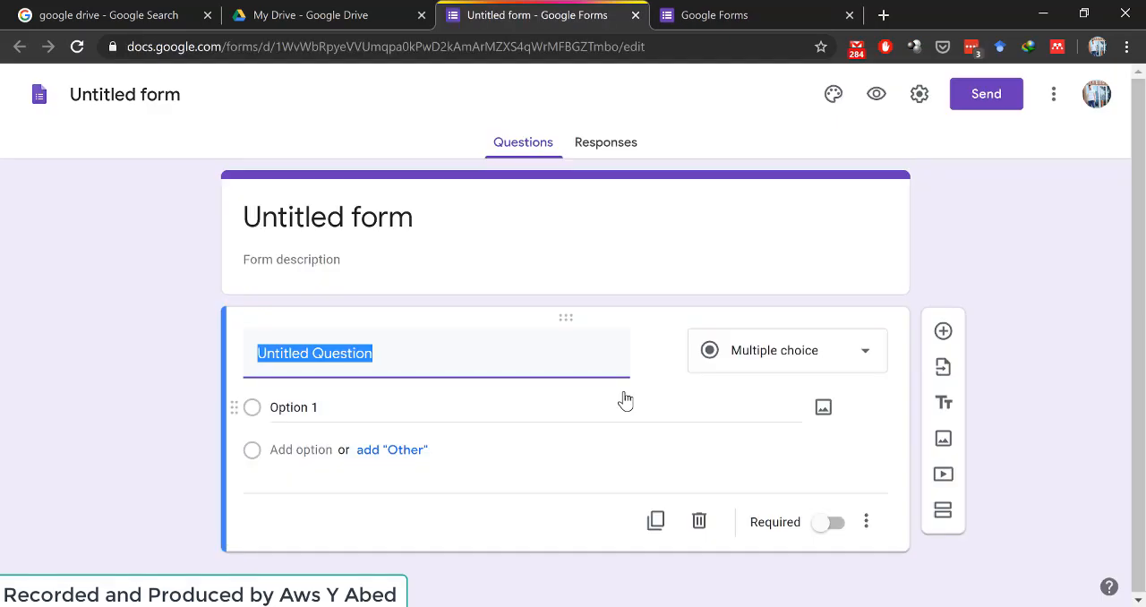
# - Set the form title to "Training"
pyautogui.click(340, 219)
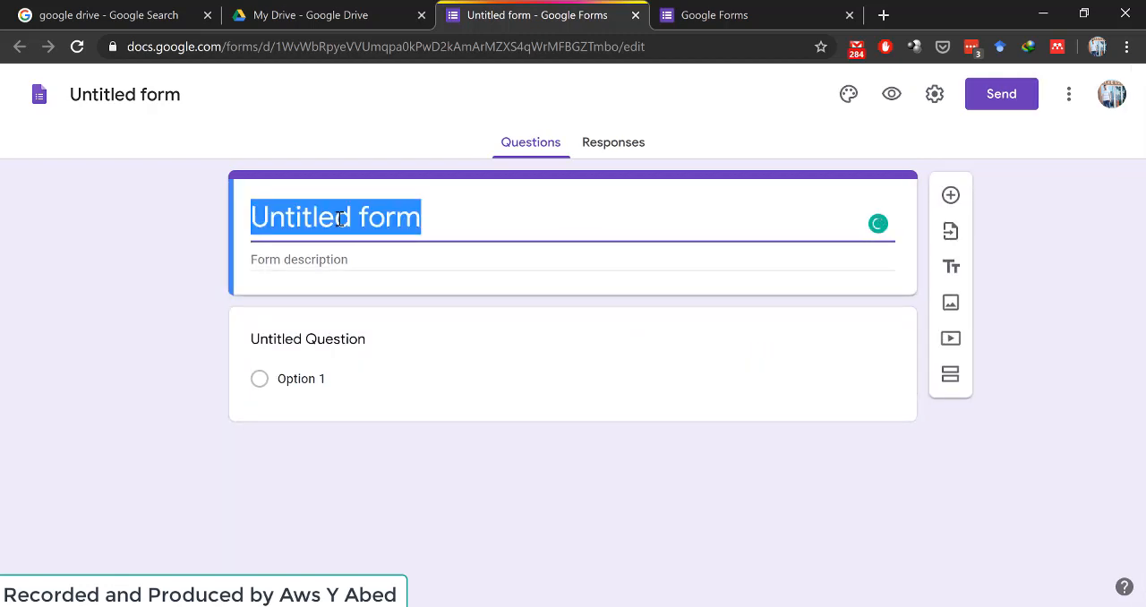
pyautogui.write('Training')
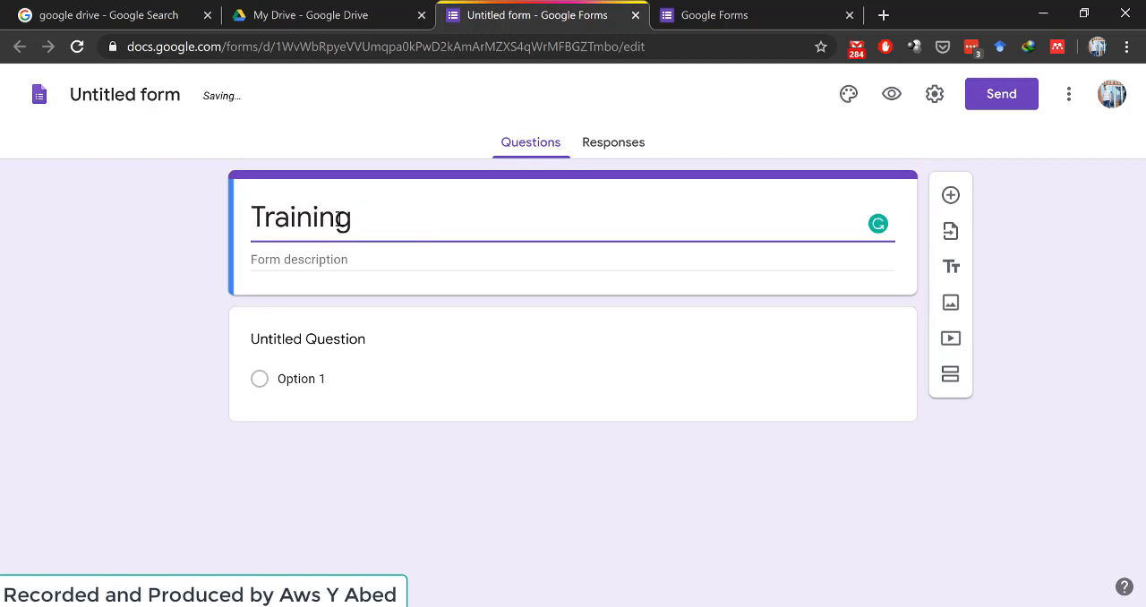
pyautogui.click(300, 260)
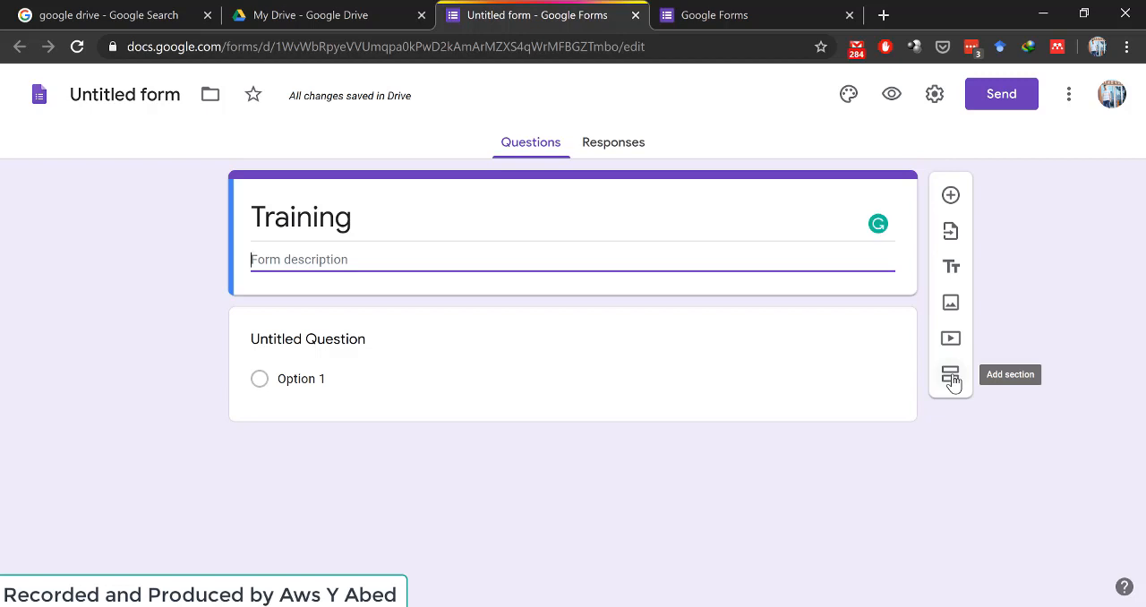
# - Enter the question "Have you ever done an online course?" and add all suggested answers: Yes, No and Maybe
pyautogui.click(333, 342)
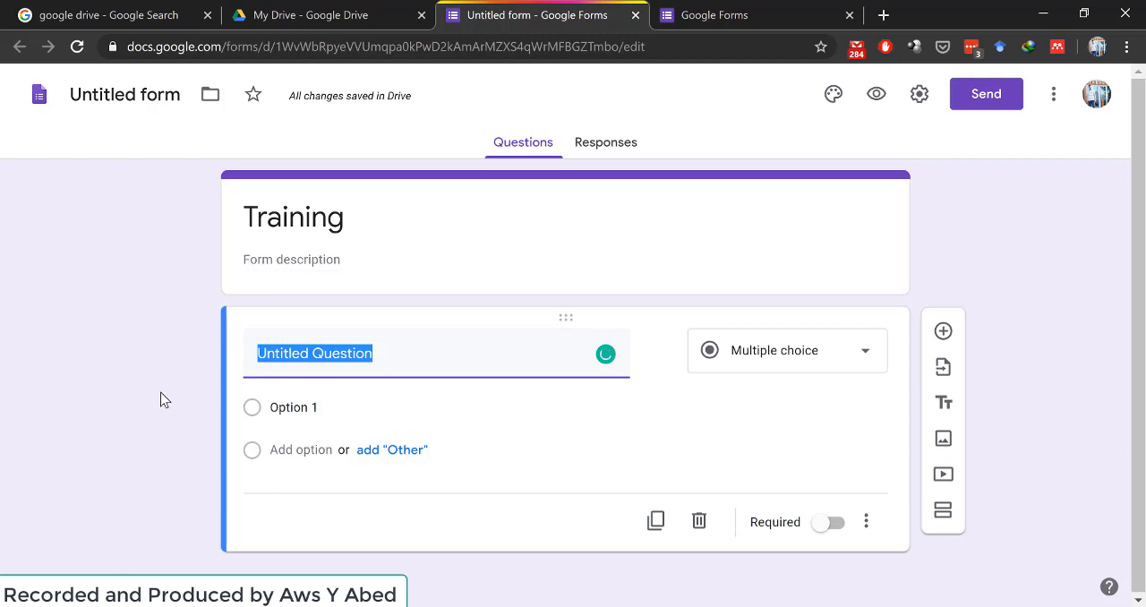
pyautogui.write('Have you ever done an online course?')
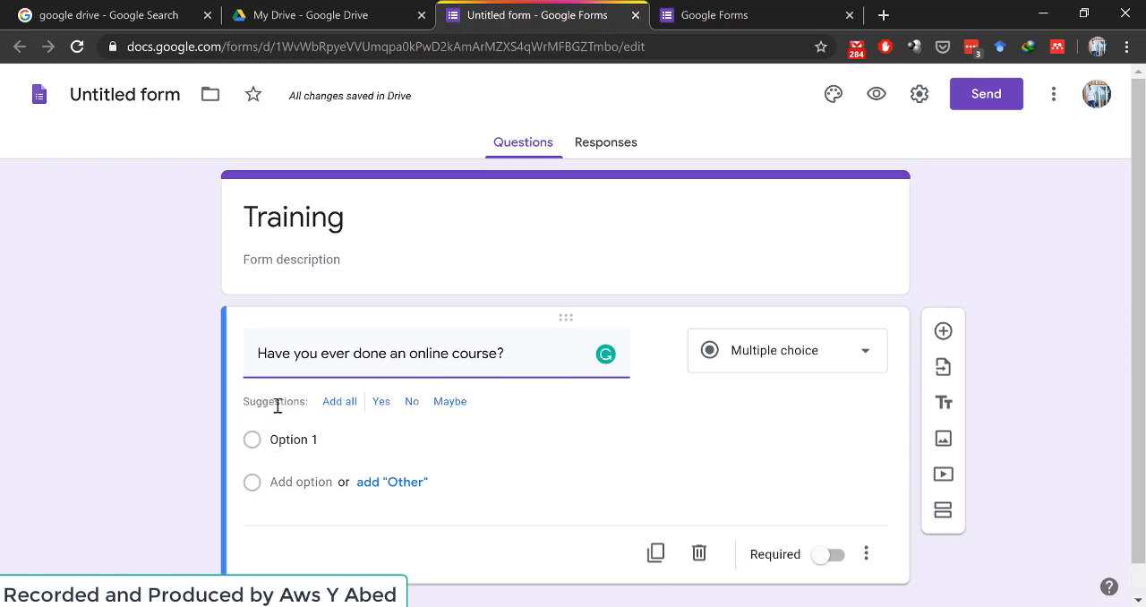
pyautogui.moveTo(277, 406)
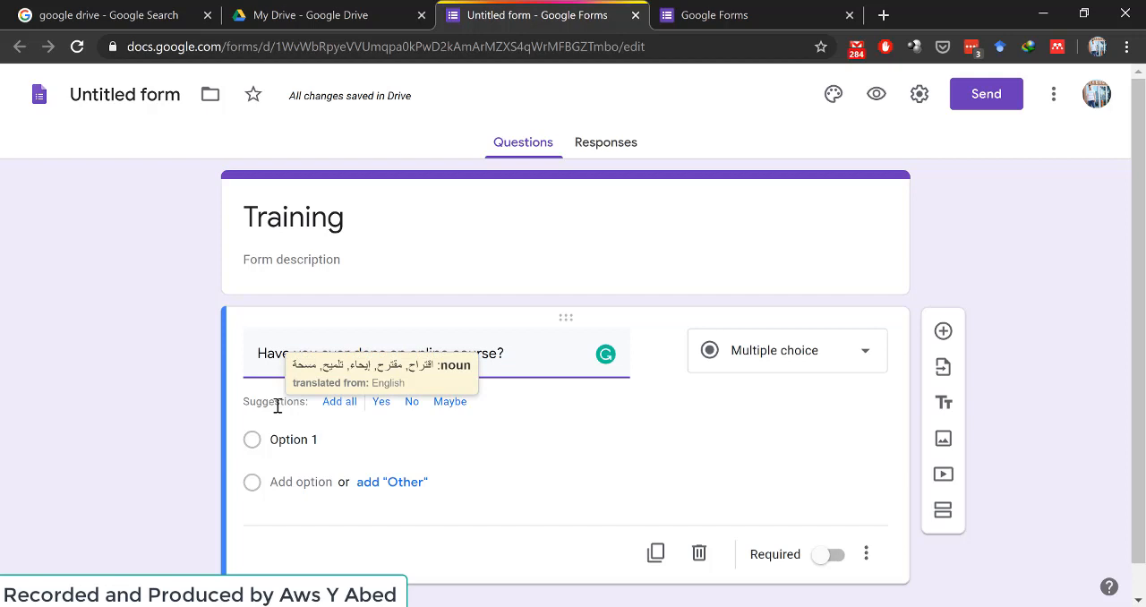
pyautogui.click(340, 401)
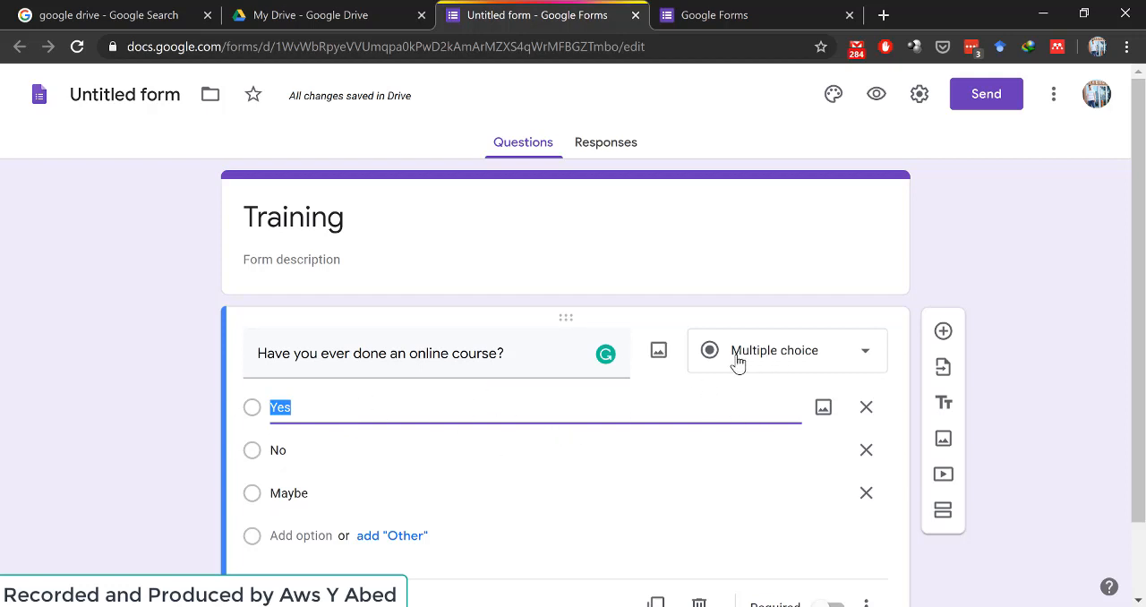
# - Try the Short answer and Paragraph types on the online course question
pyautogui.click(862, 356)
pyautogui.click(862, 356)
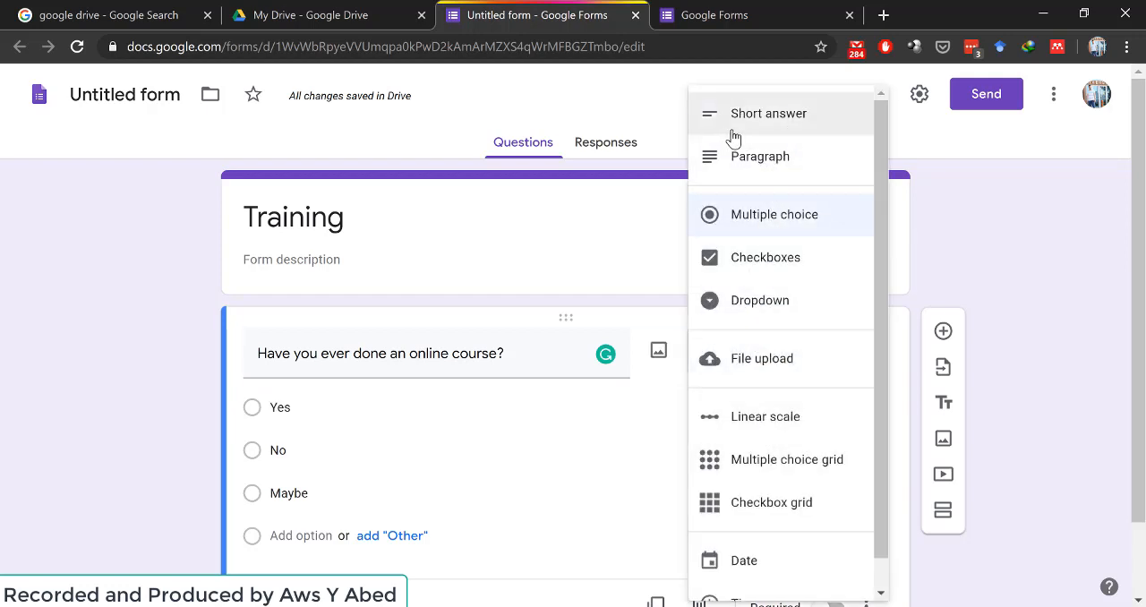
pyautogui.click(781, 131)
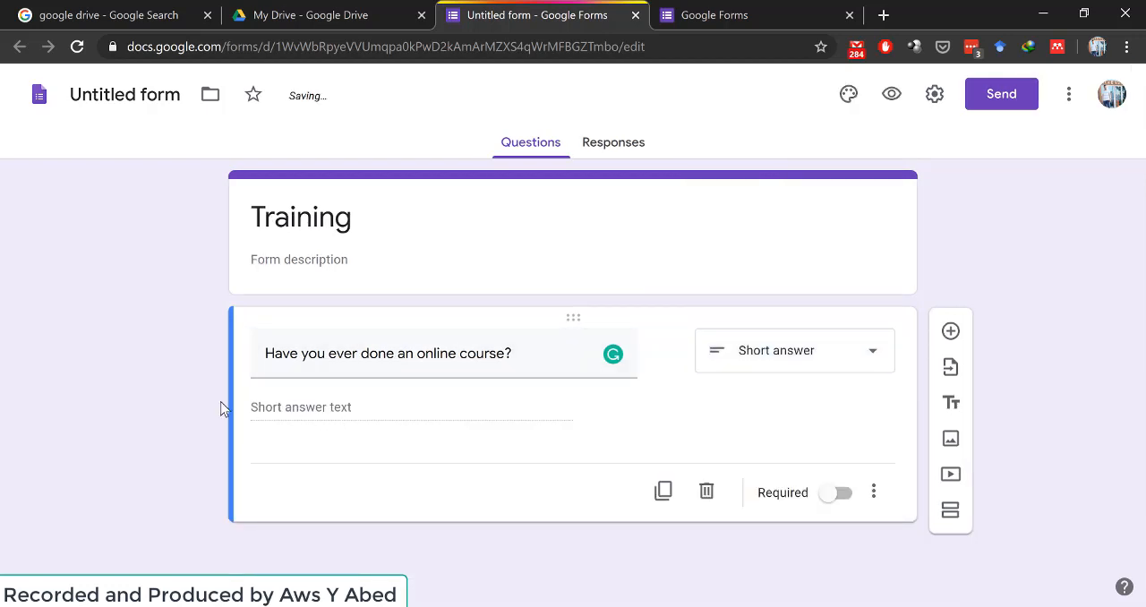
pyautogui.click(872, 351)
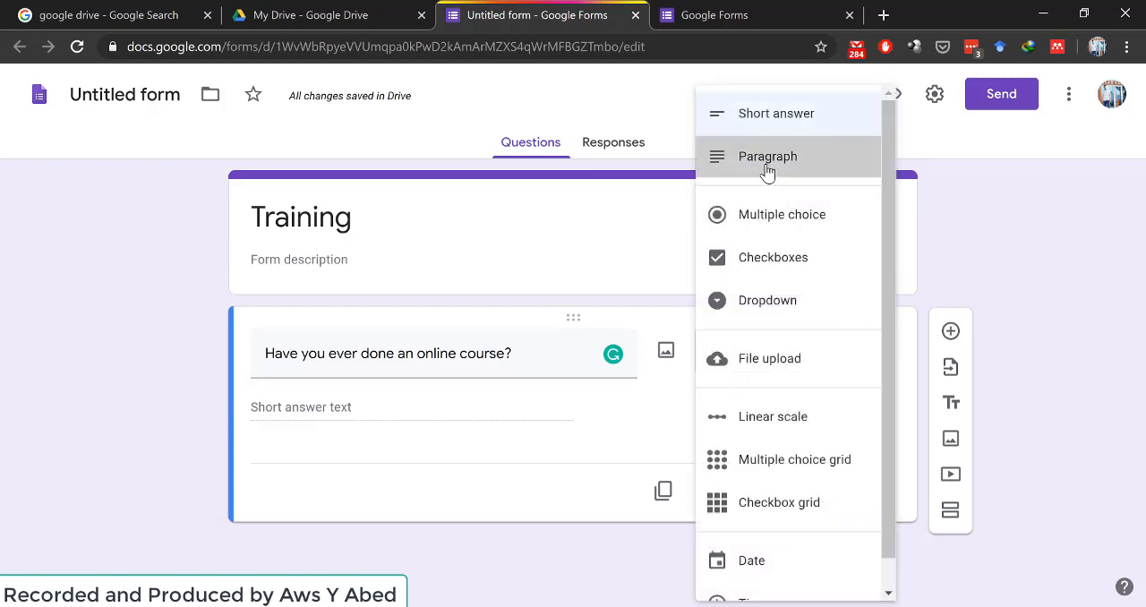
pyautogui.click(768, 161)
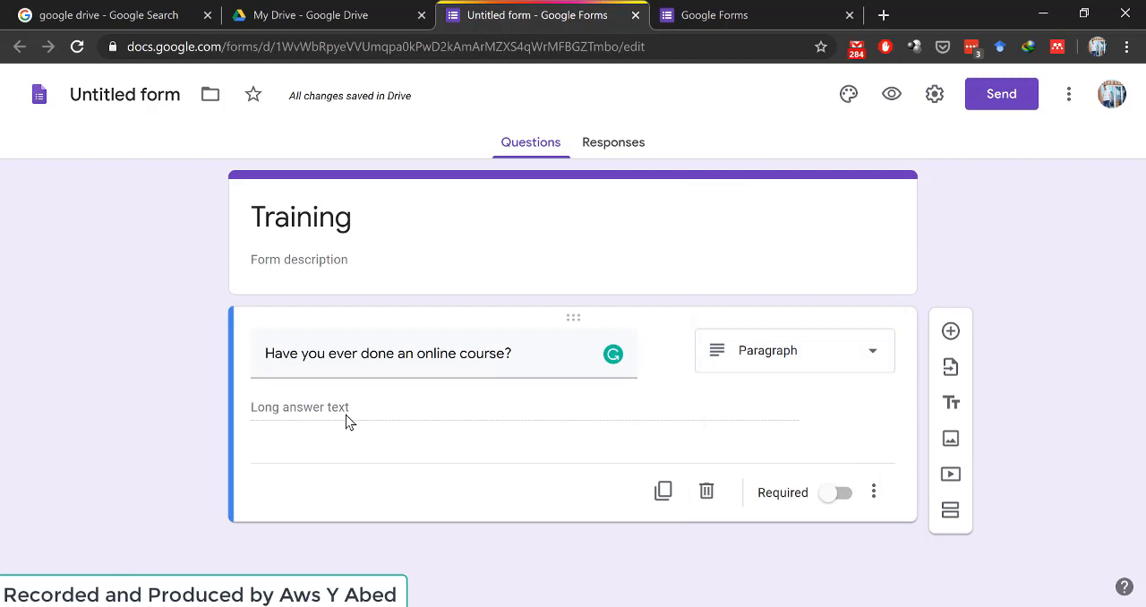
# - Change the question type to Checkboxes and add a second answer option
pyautogui.click(870, 371)
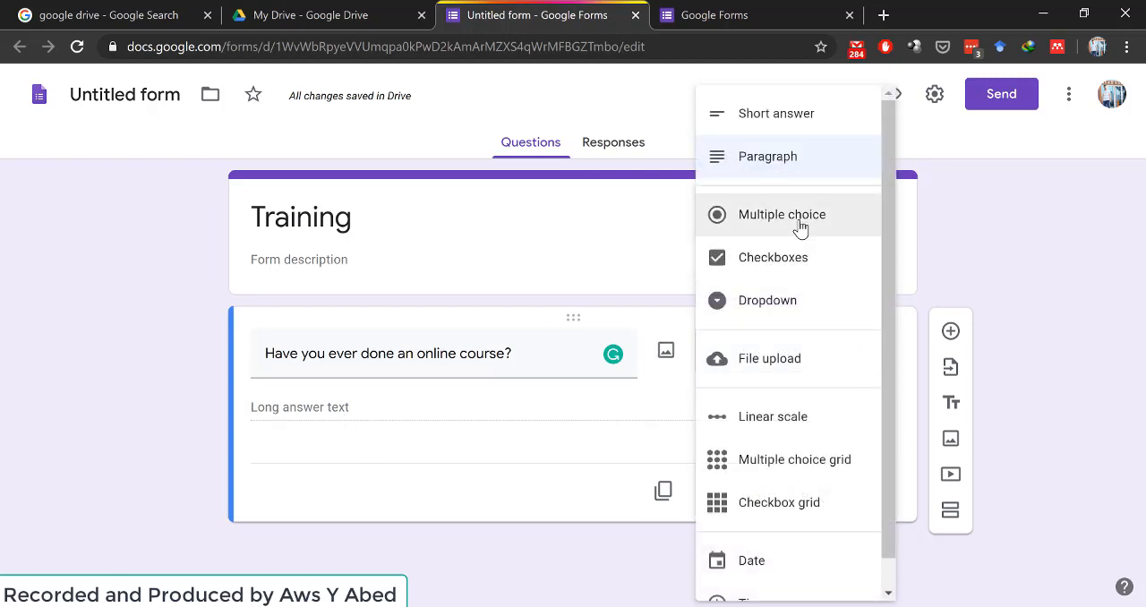
pyautogui.click(775, 259)
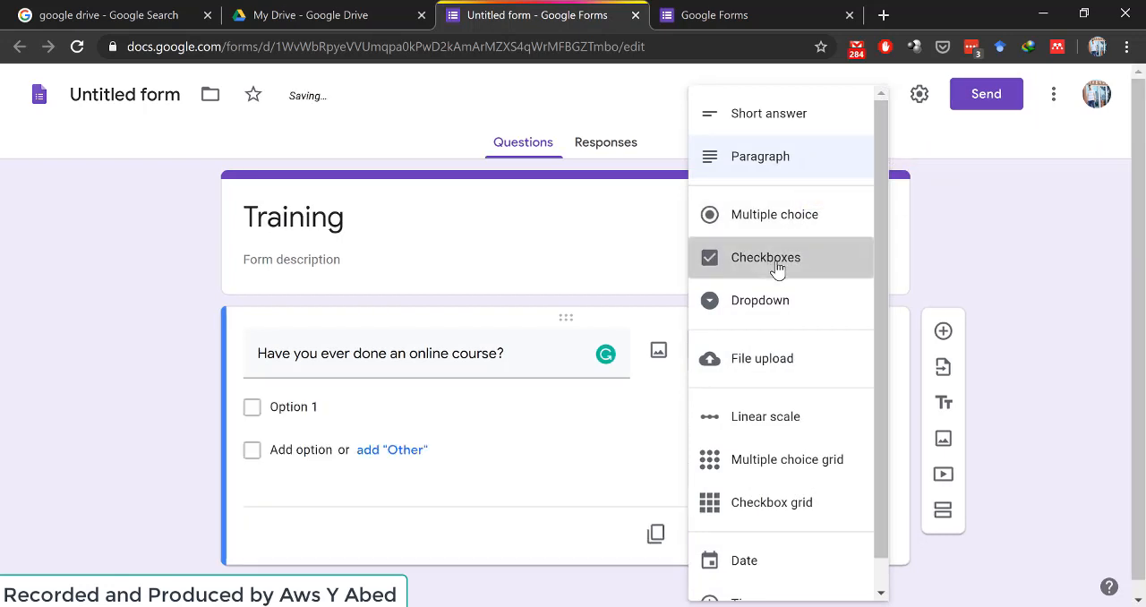
pyautogui.click(256, 412)
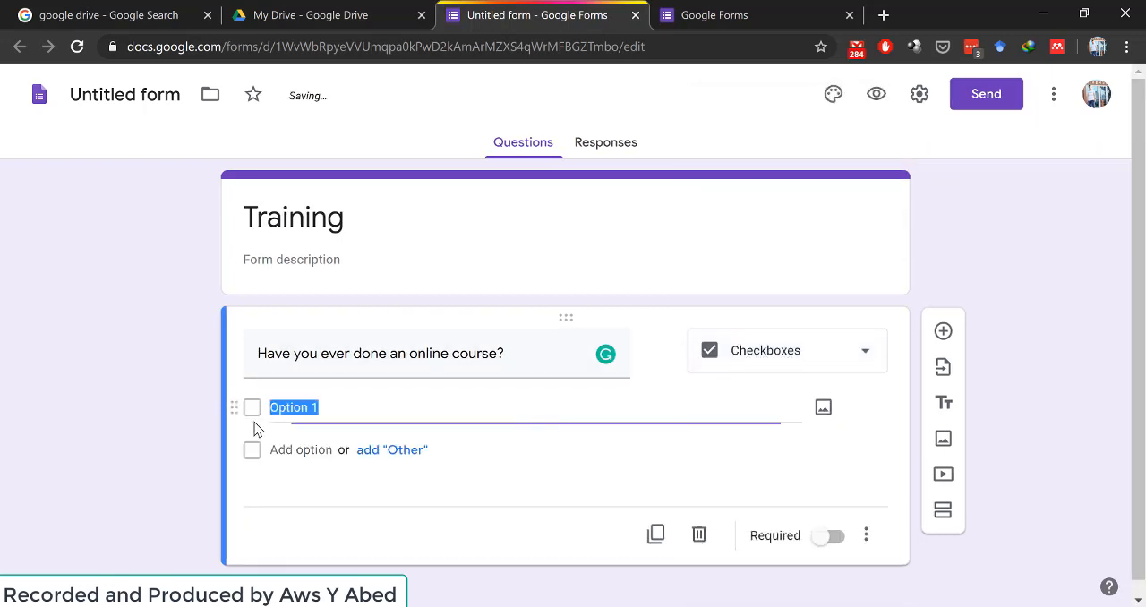
pyautogui.click(293, 450)
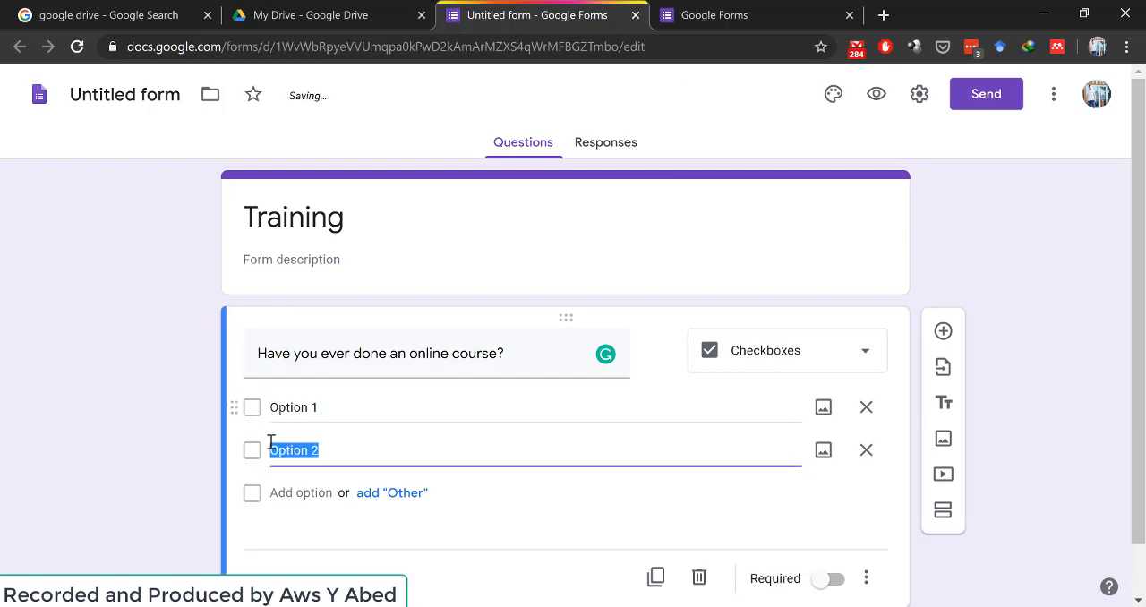
# - Change the question type to Dropdown and look through the remaining question types
pyautogui.click(862, 358)
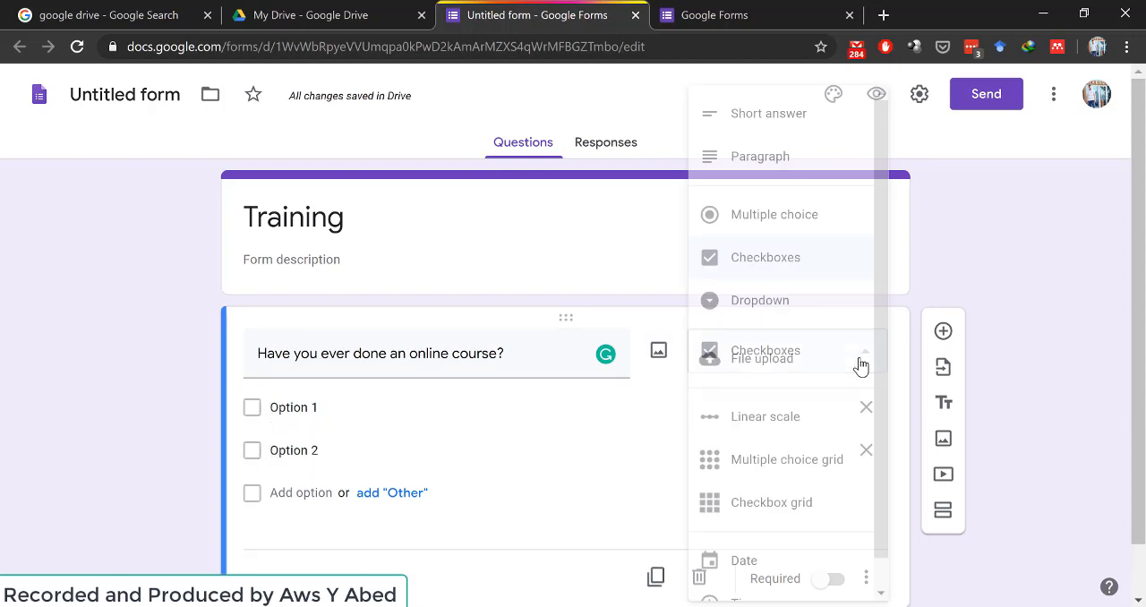
pyautogui.click(780, 320)
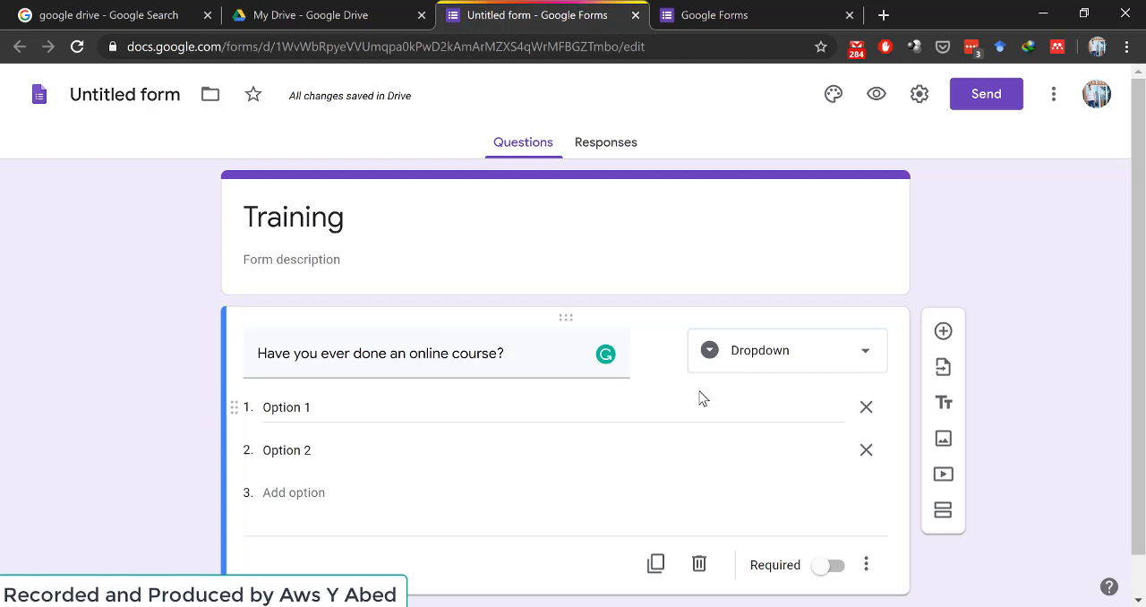
pyautogui.click(818, 358)
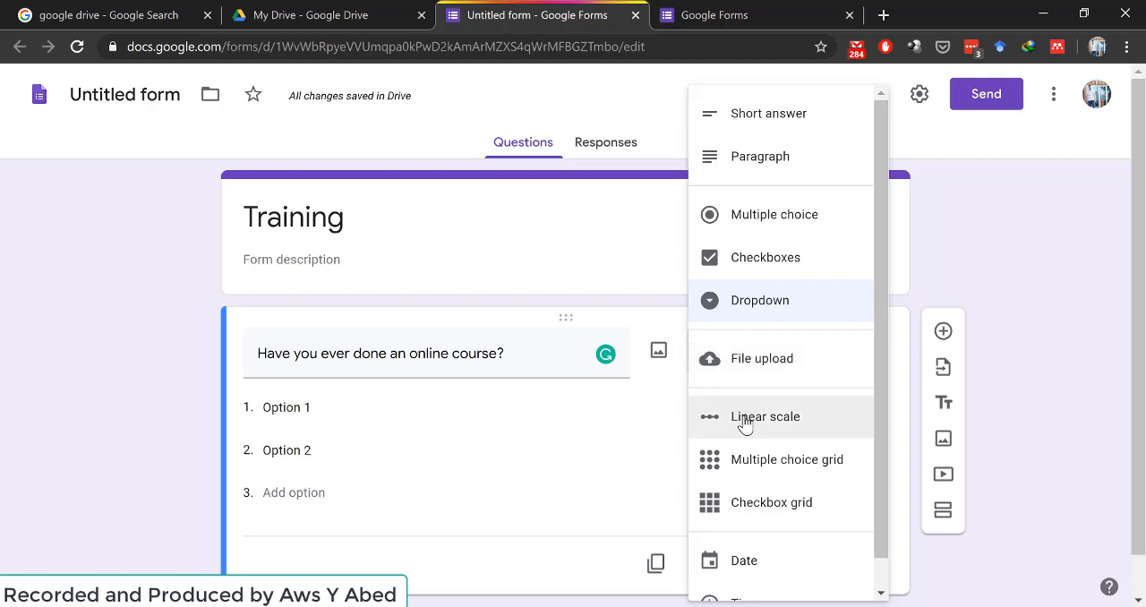
pyautogui.scroll(-1, 724, 478)
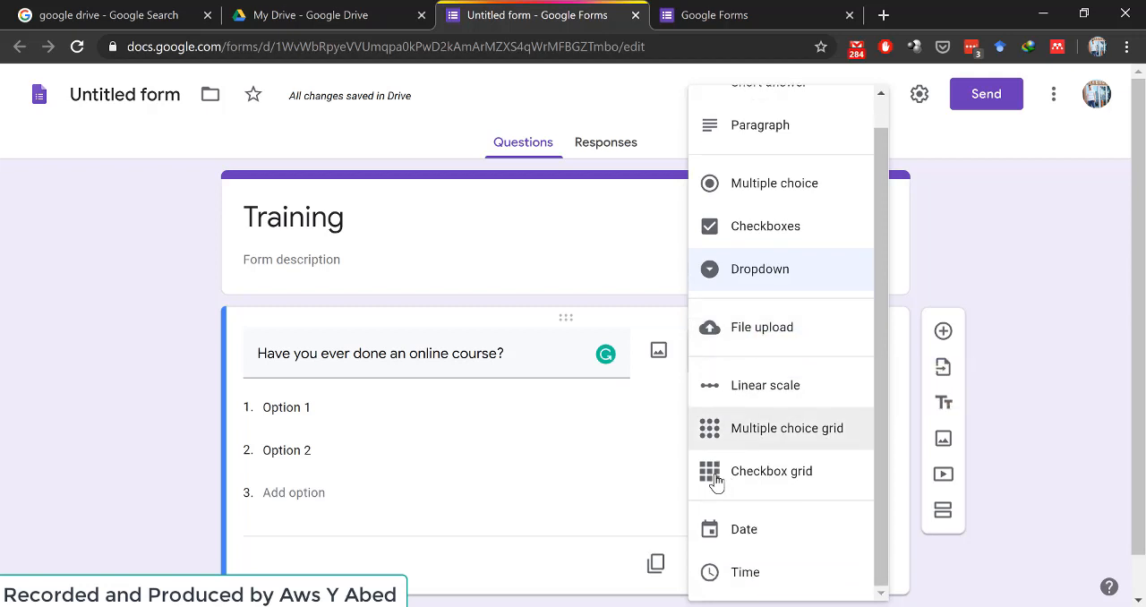
pyautogui.click(536, 450)
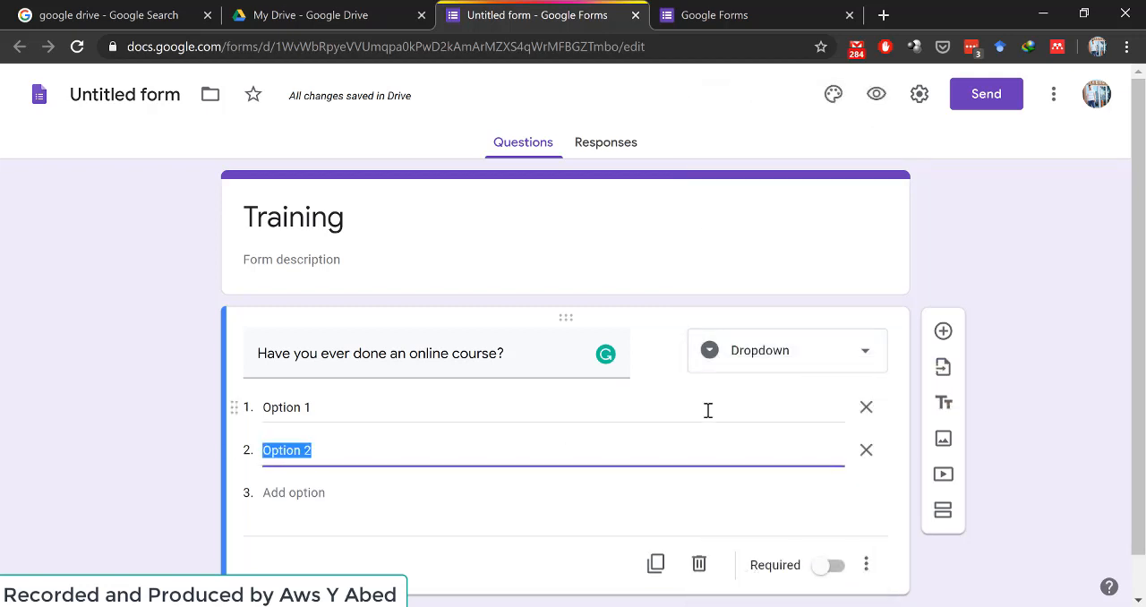
pyautogui.scroll(-1, 707, 410)
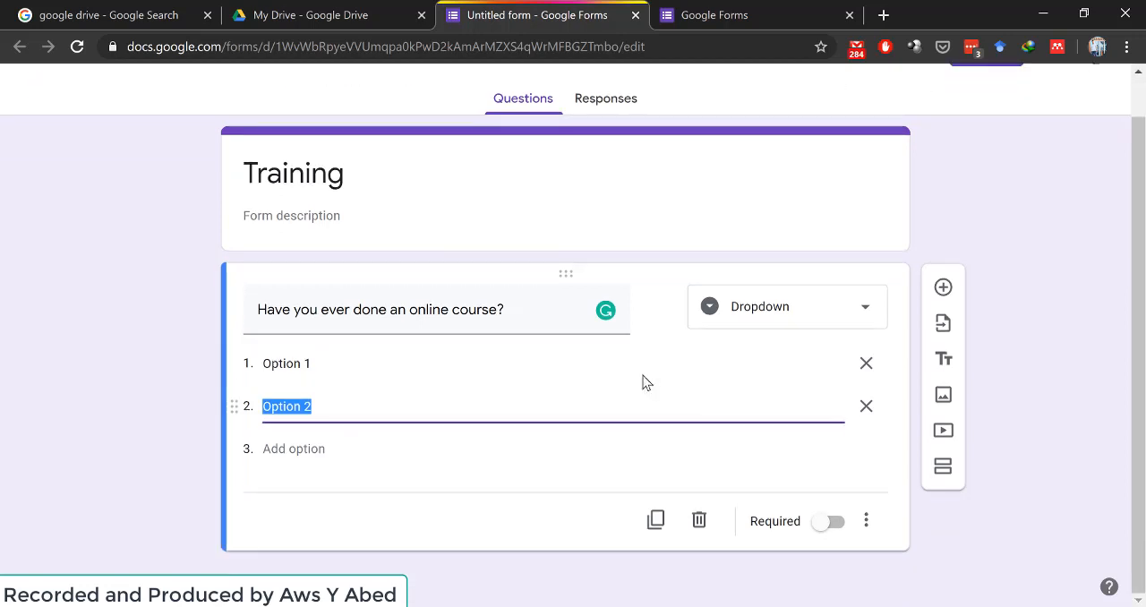
# - Replace the question text with "My job is fun." and set its type to Multiple choice
pyautogui.click(531, 314)
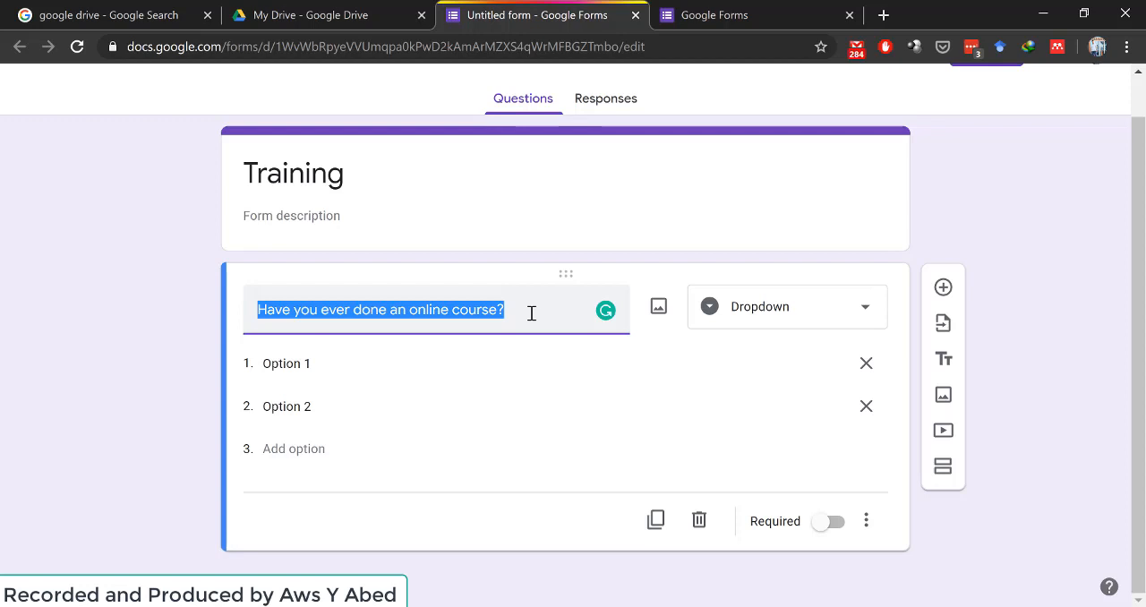
pyautogui.write('My job is fun')
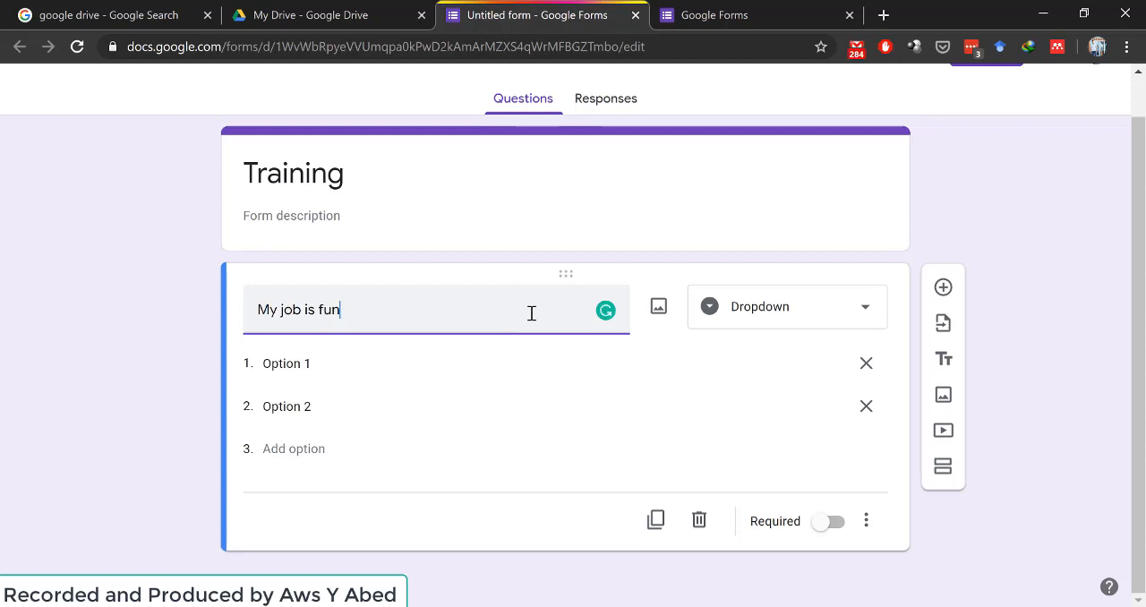
pyautogui.write('.')
pyautogui.click(332, 362)
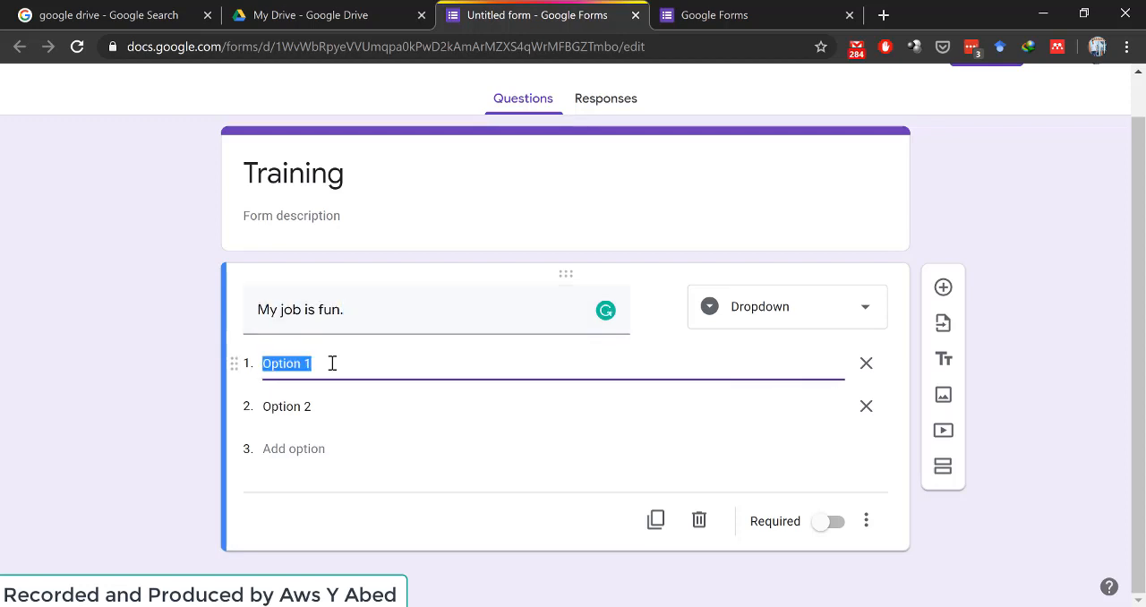
pyautogui.click(862, 311)
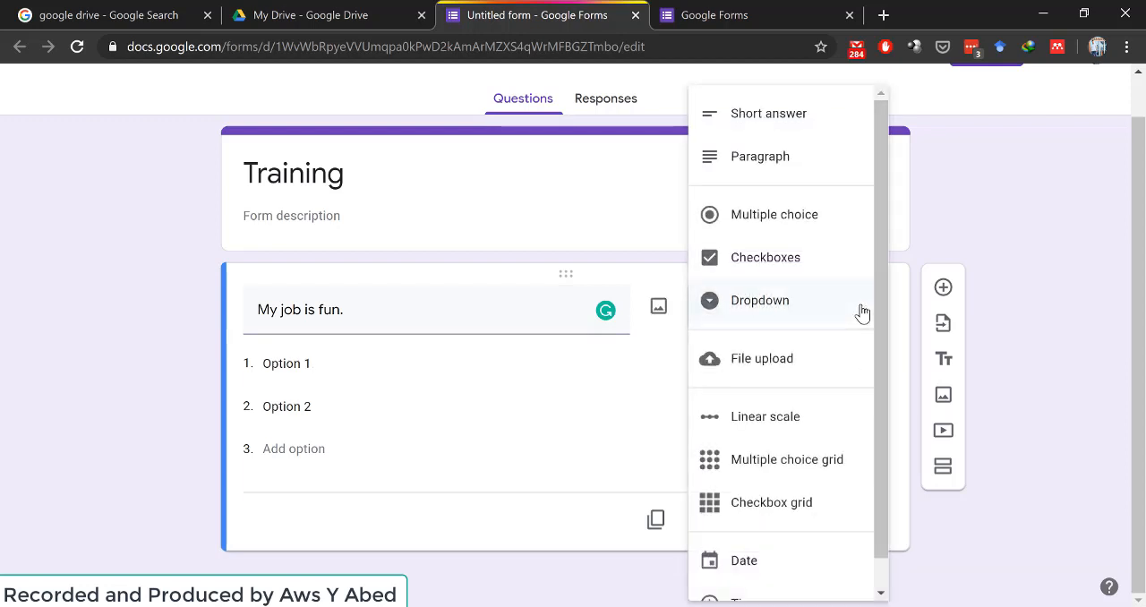
pyautogui.click(746, 220)
# - Rename the first answer option "Strongly Disagree" and the second one "Disagree"
pyautogui.click(300, 359)
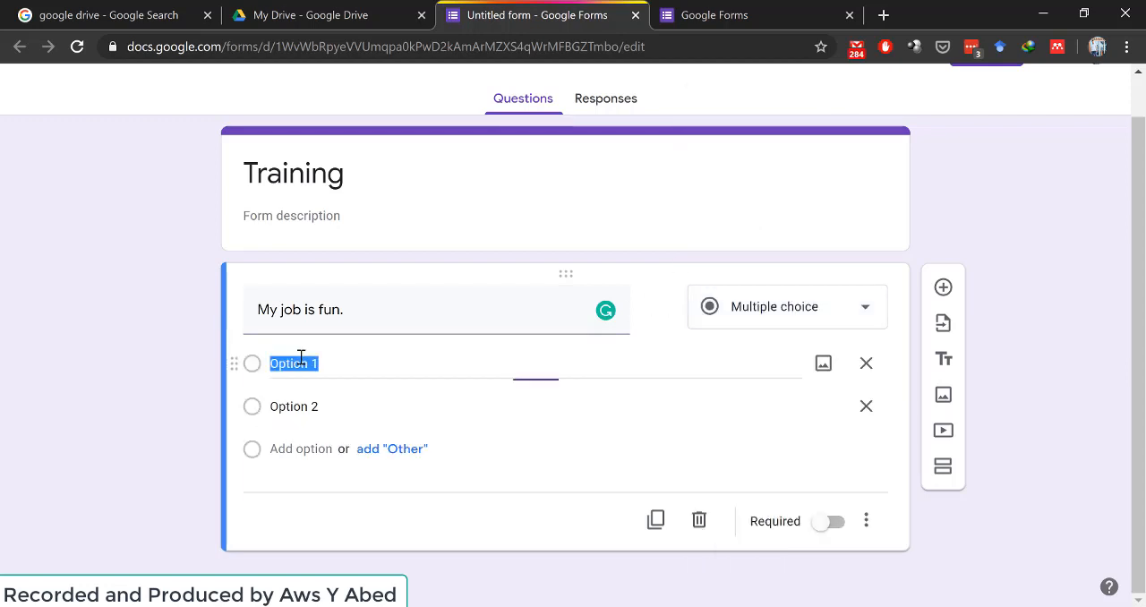
pyautogui.write('Str')
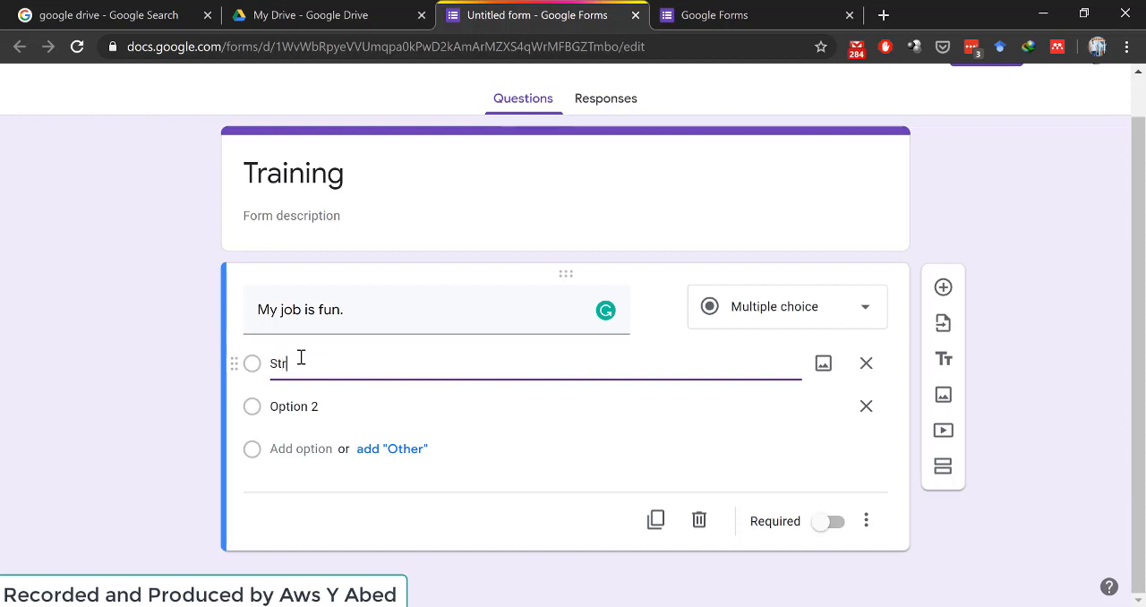
pyautogui.write('ongly Disagree')
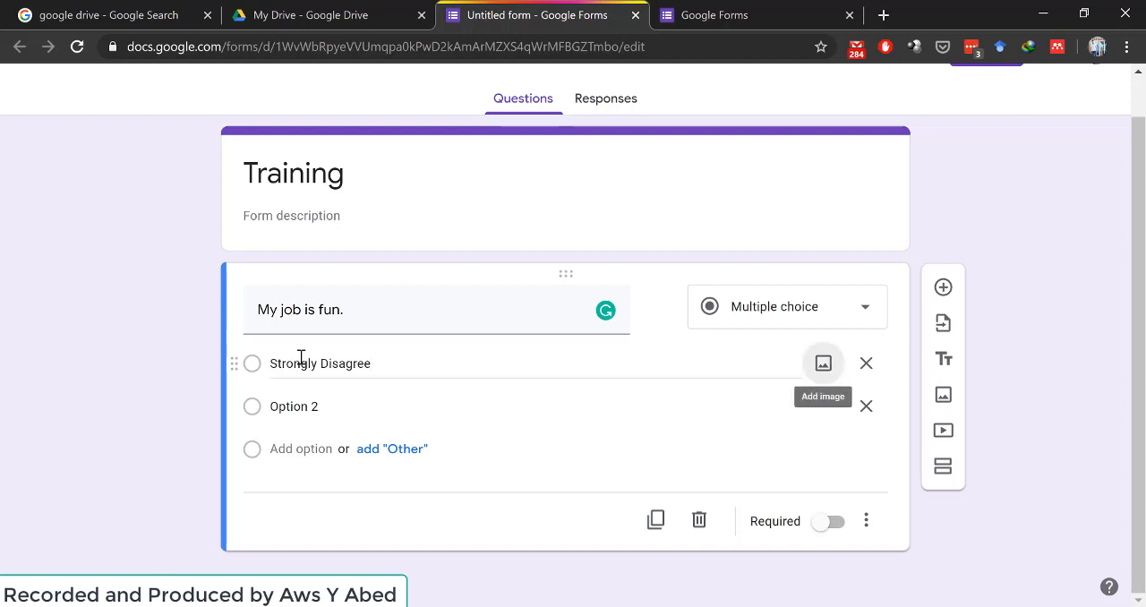
pyautogui.click(308, 412)
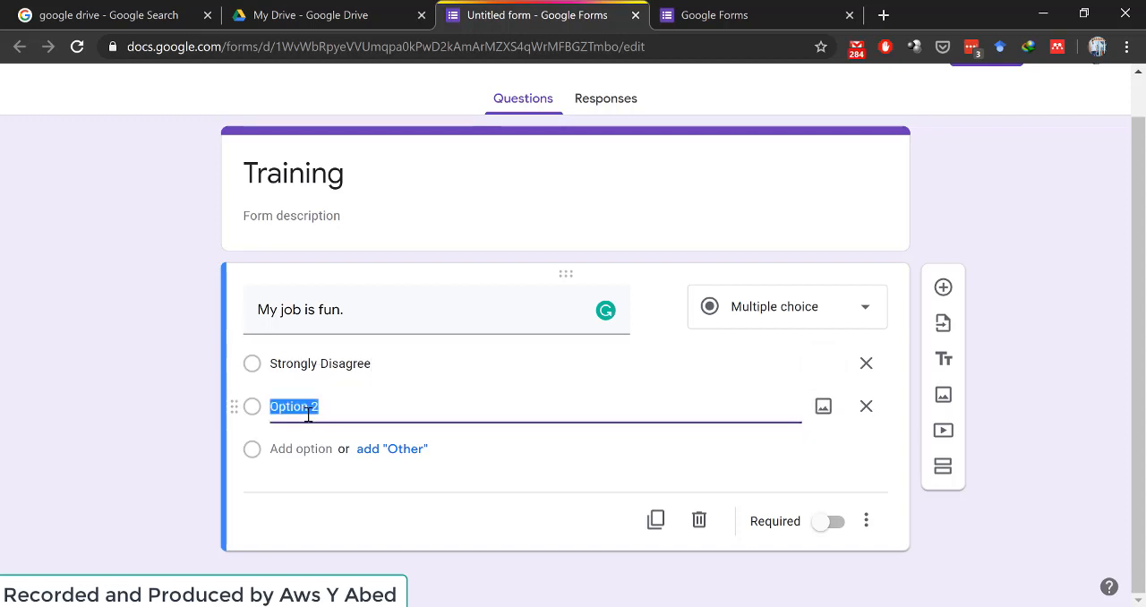
pyautogui.write('Disagree')
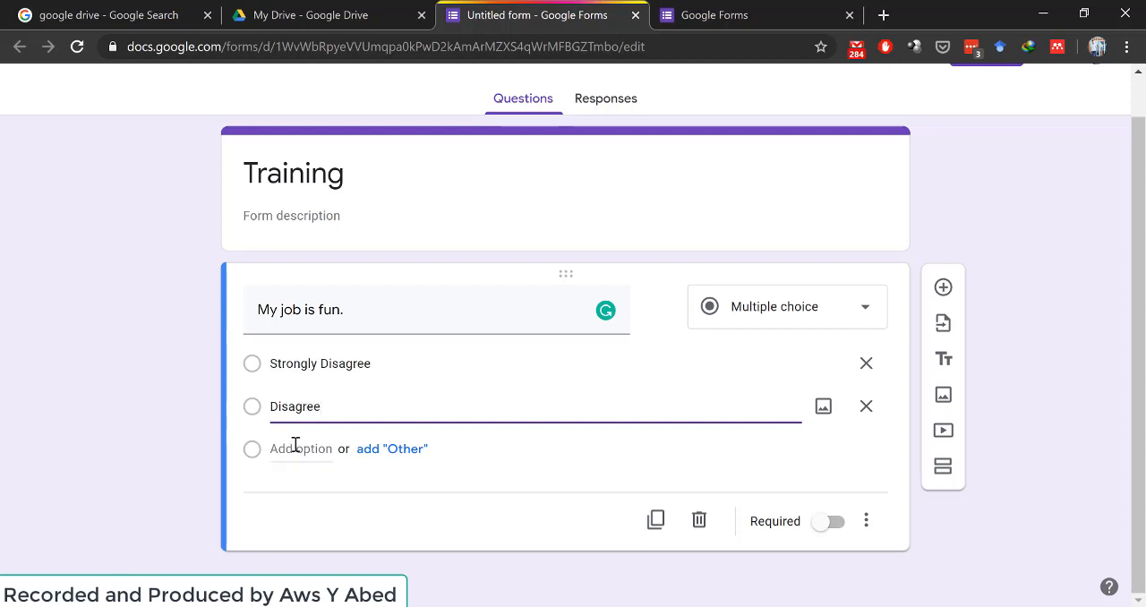
# - Add a third answer option named "Neutral" to the "My job is fun." question
pyautogui.click(296, 448)
pyautogui.write('Nu')
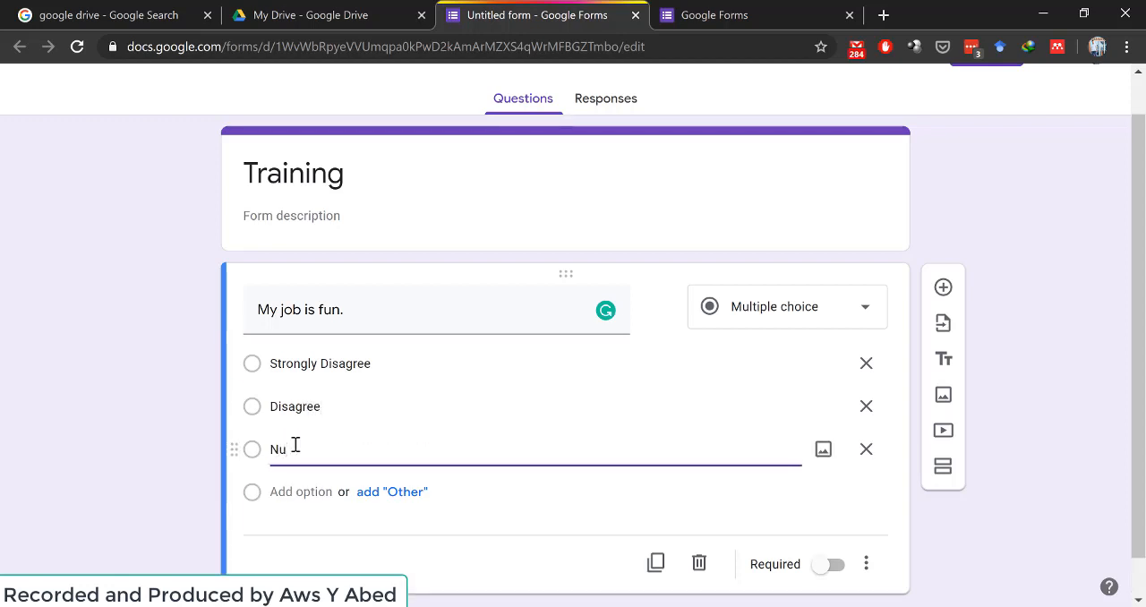
pyautogui.press('BackSpace')
pyautogui.write('eutral')
pyautogui.press('Tab')
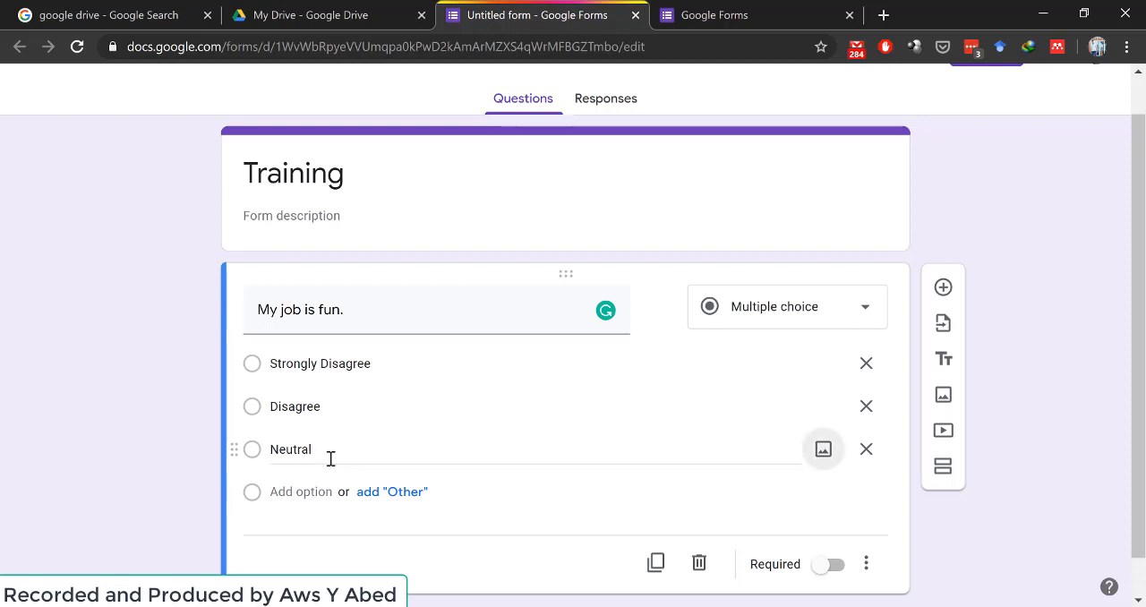
# - Add "Agree" and "Strongly Agree" as the fourth and fifth answer options
pyautogui.click(292, 491)
pyautogui.write('A')
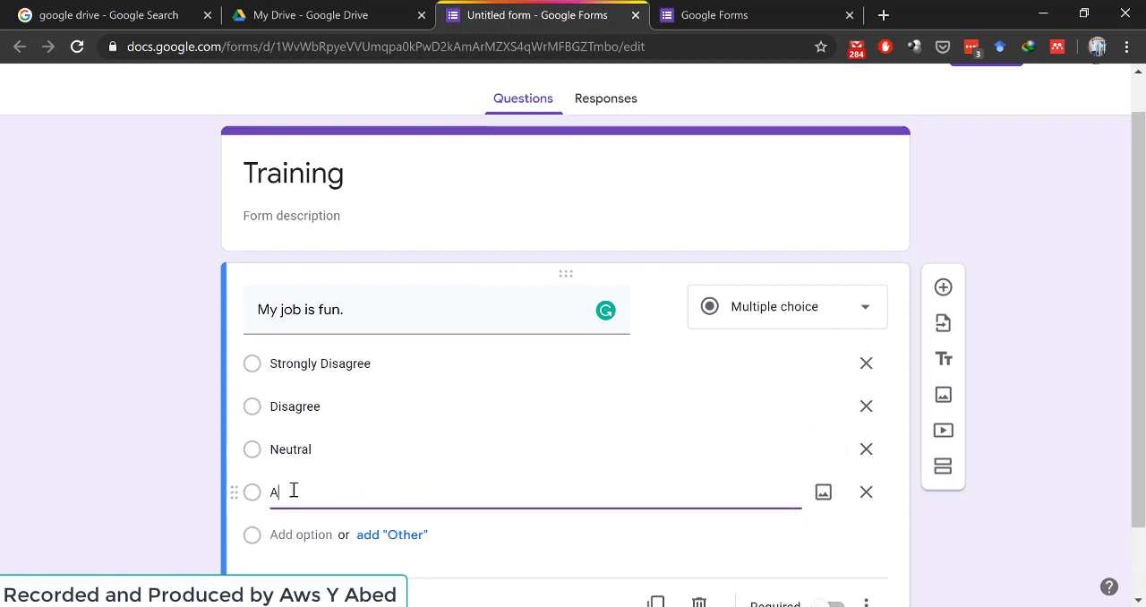
pyautogui.write('gree')
pyautogui.click(285, 534)
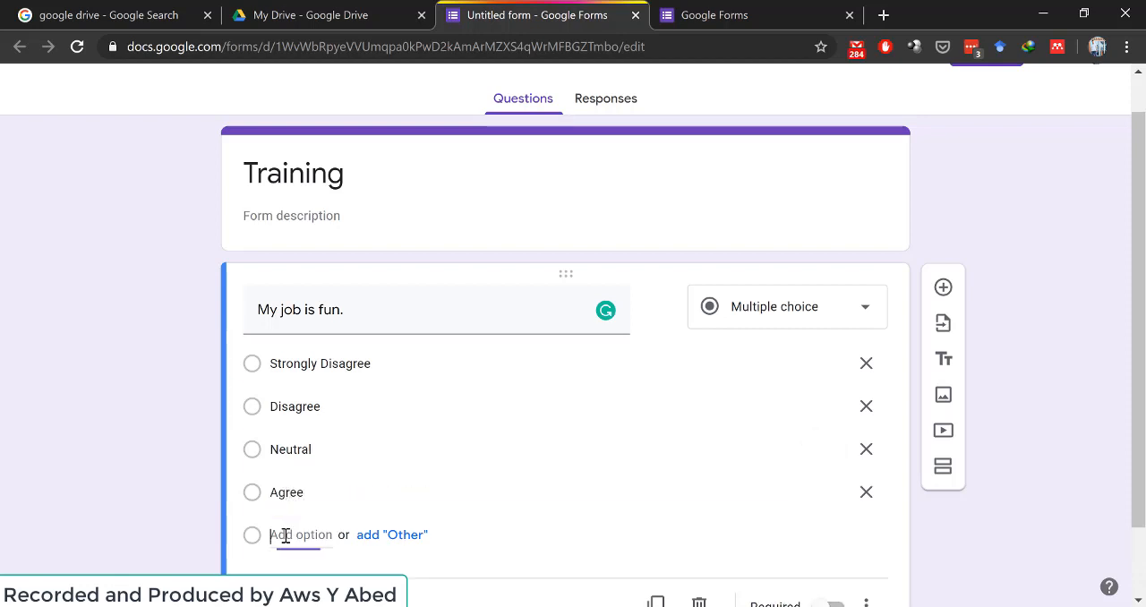
pyautogui.write('Strong')
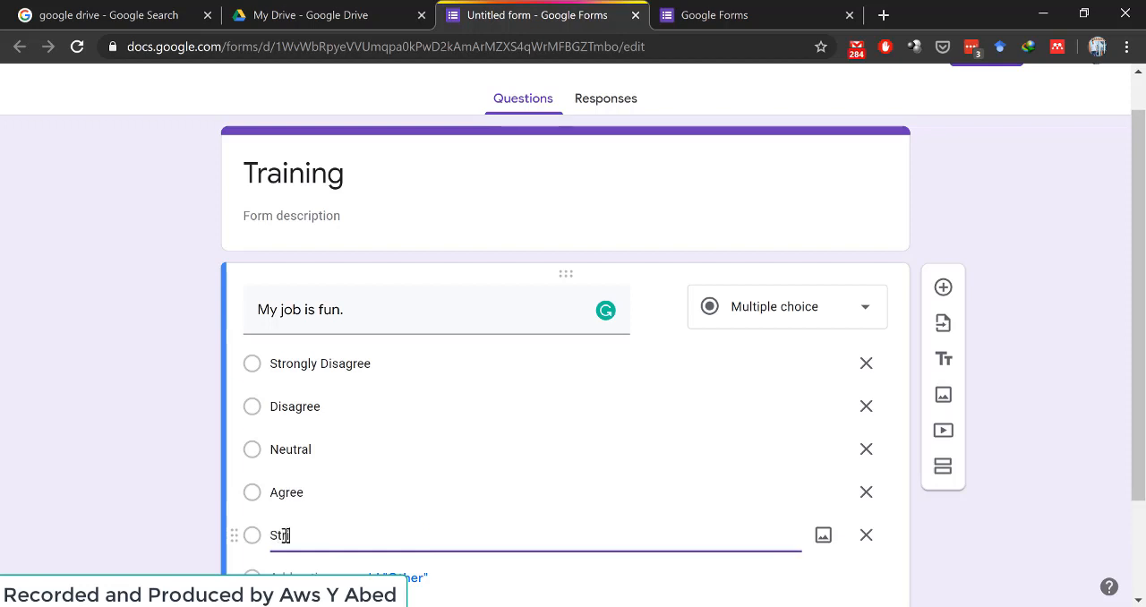
pyautogui.write('Agree')
# - Make the "My job is fun." question required
pyautogui.scroll(-2, 285, 535)
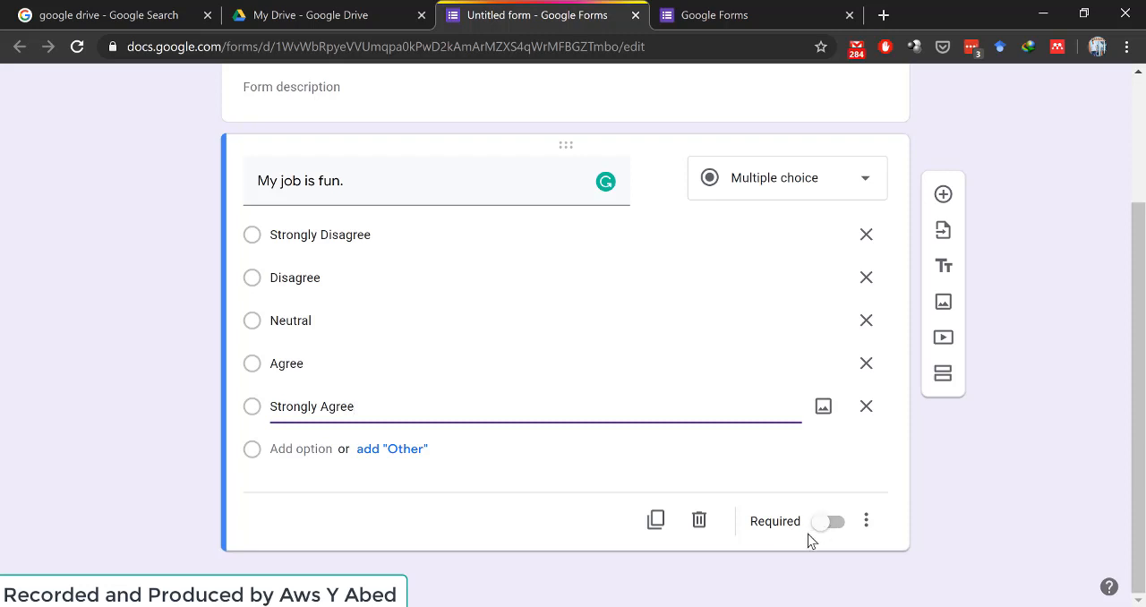
pyautogui.click(837, 530)
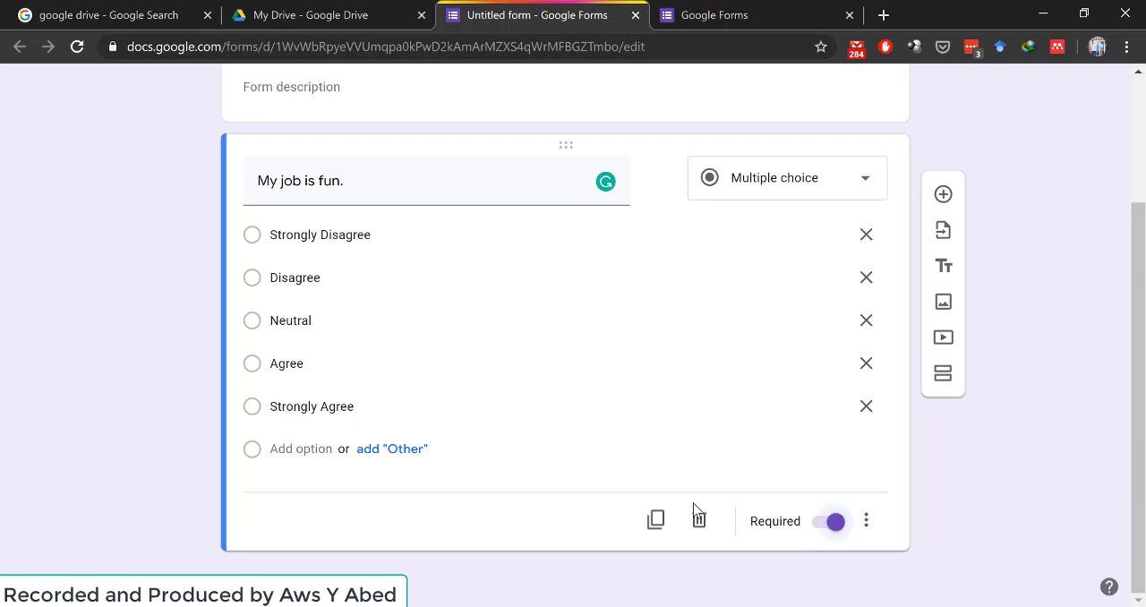
pyautogui.scroll(1, 650, 472)
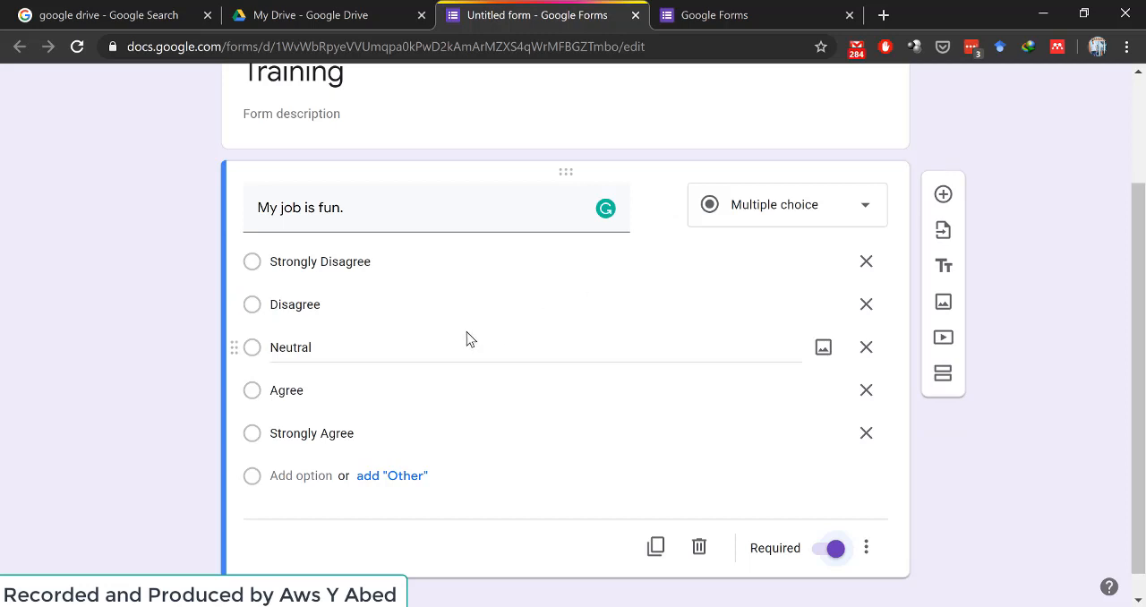
# - Customize the form's theme by changing its theme color to teal
pyautogui.scroll(2, 366, 312)
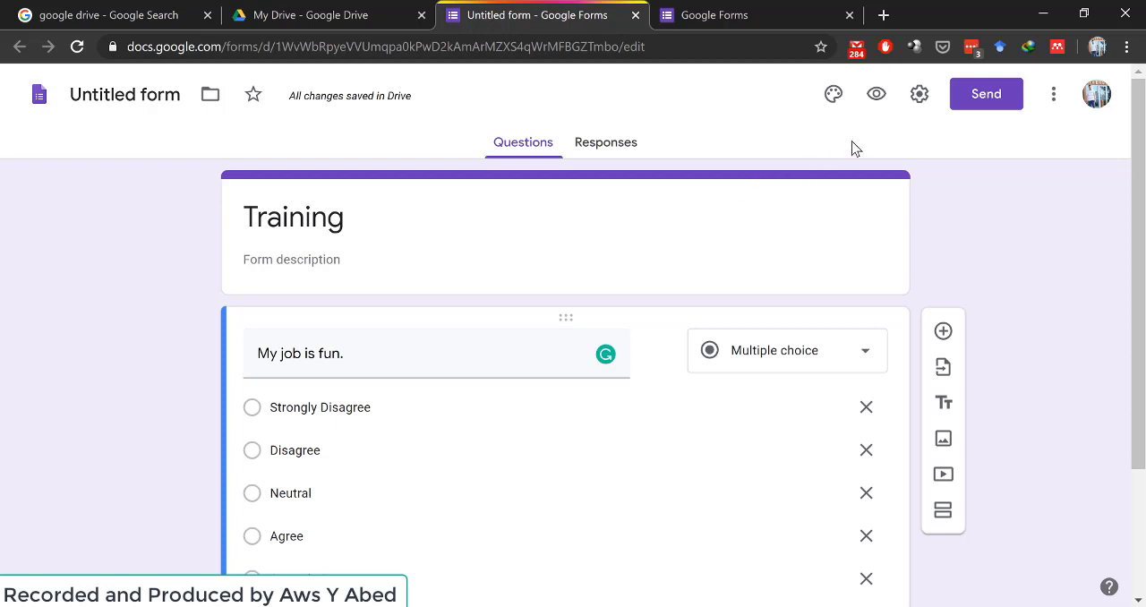
pyautogui.click(832, 99)
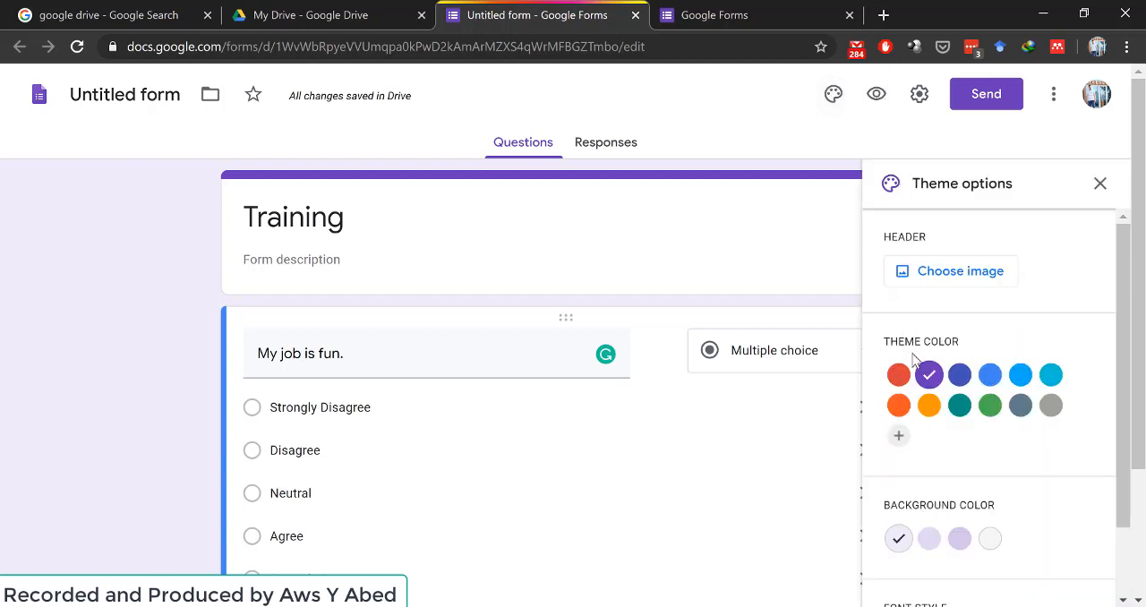
pyautogui.click(959, 405)
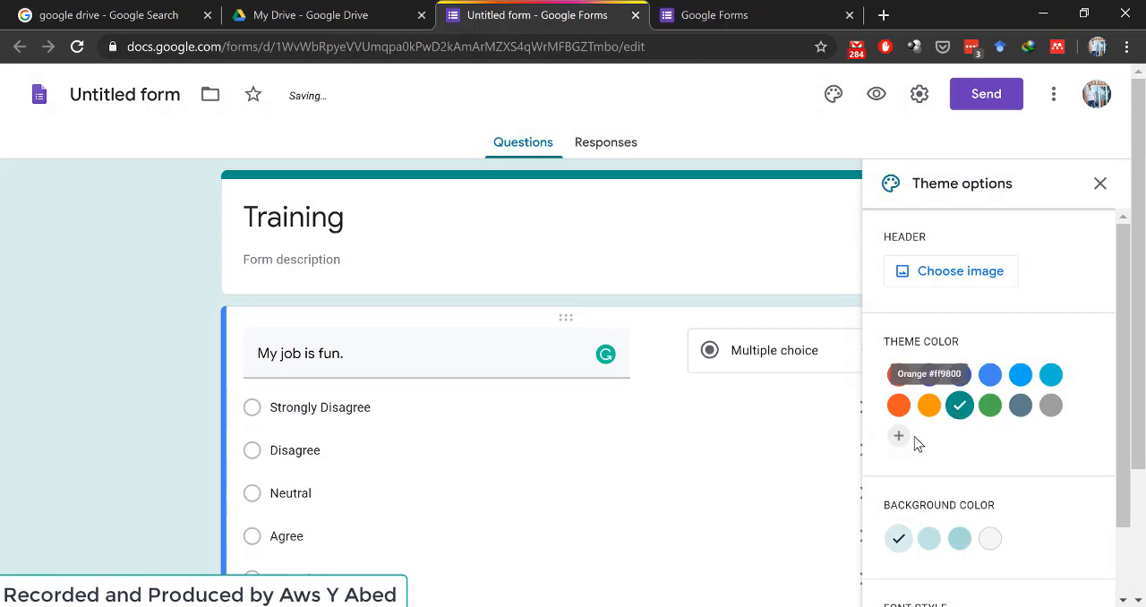
pyautogui.scroll(-2, 914, 439)
pyautogui.scroll(2, 914, 438)
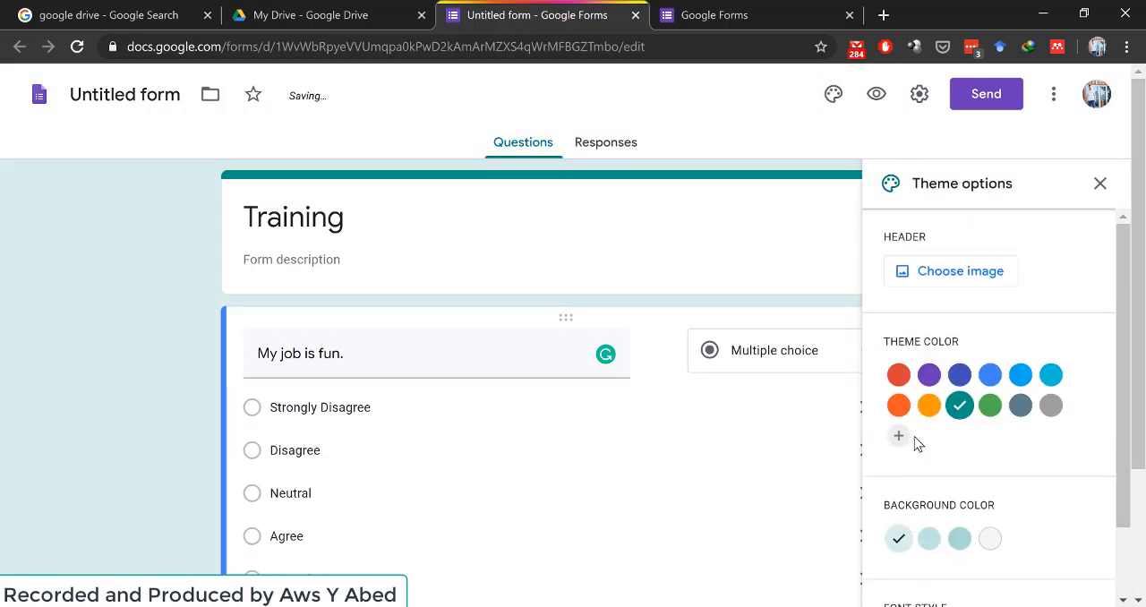
# - Preview the form and try the "Strongly Disagree" and "Neutral" answers to the multiple-choice question
pyautogui.click(877, 95)
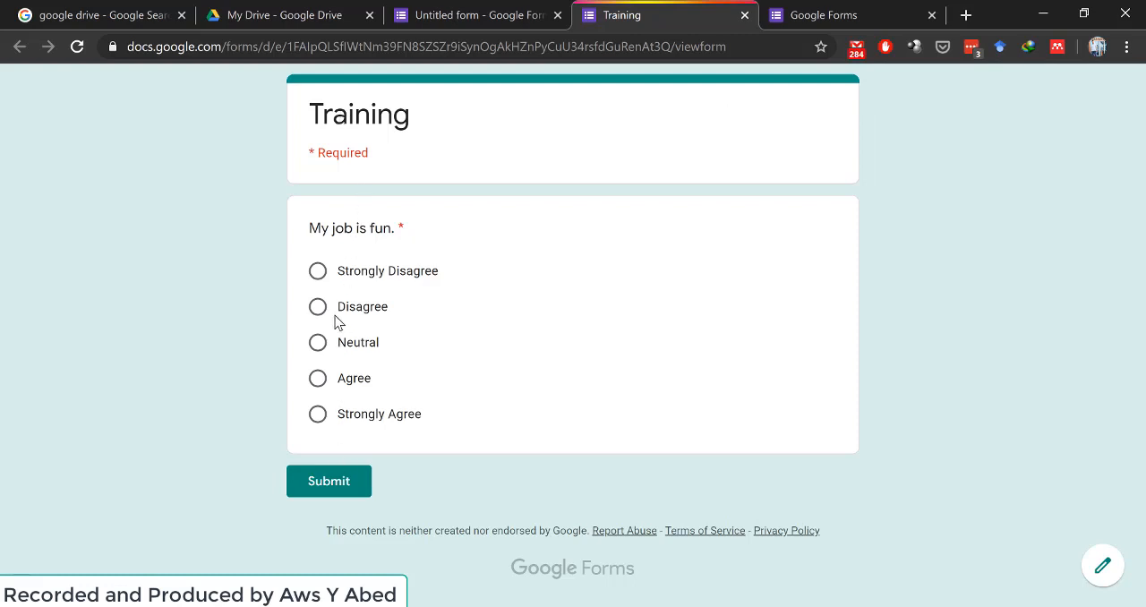
pyautogui.click(317, 272)
pyautogui.click(317, 344)
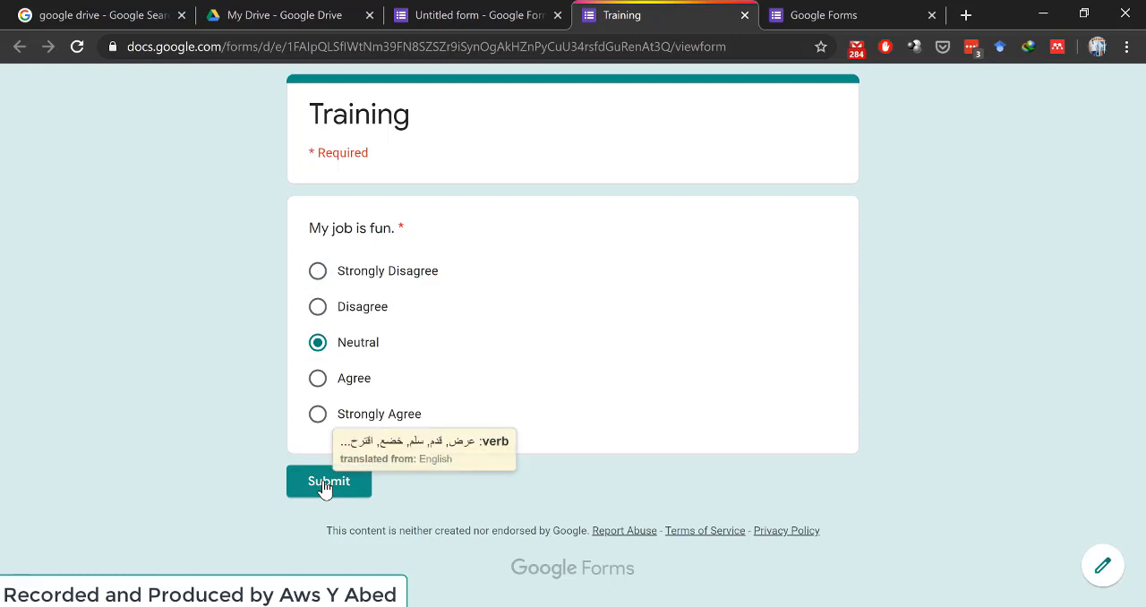
# - Return to the form editor and change the "My job is fun." question type to Dropdown
pyautogui.click(450, 8)
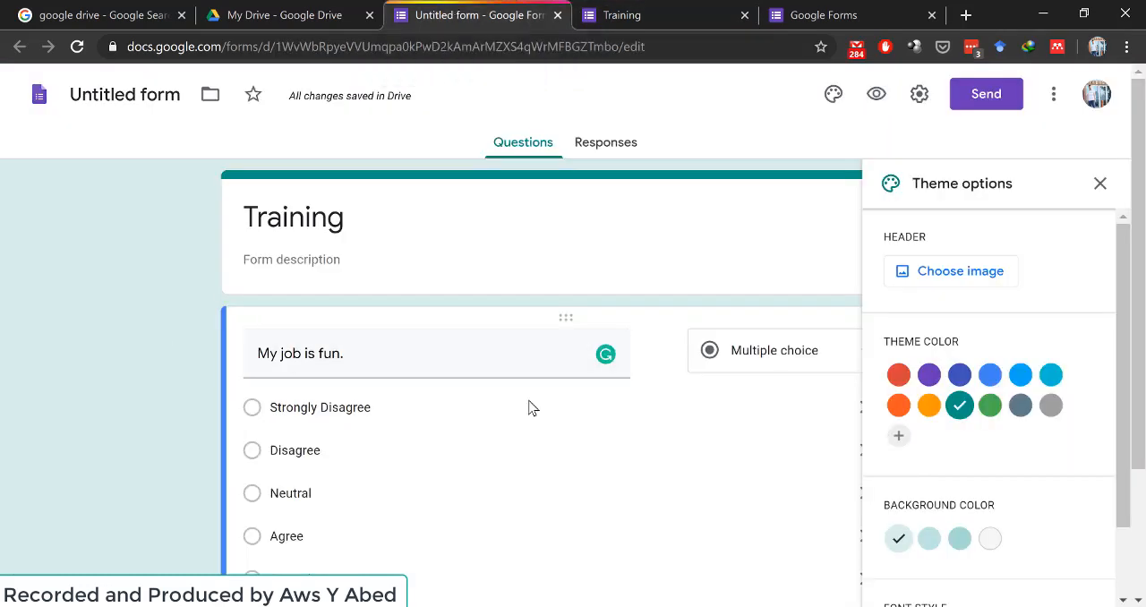
pyautogui.click(789, 359)
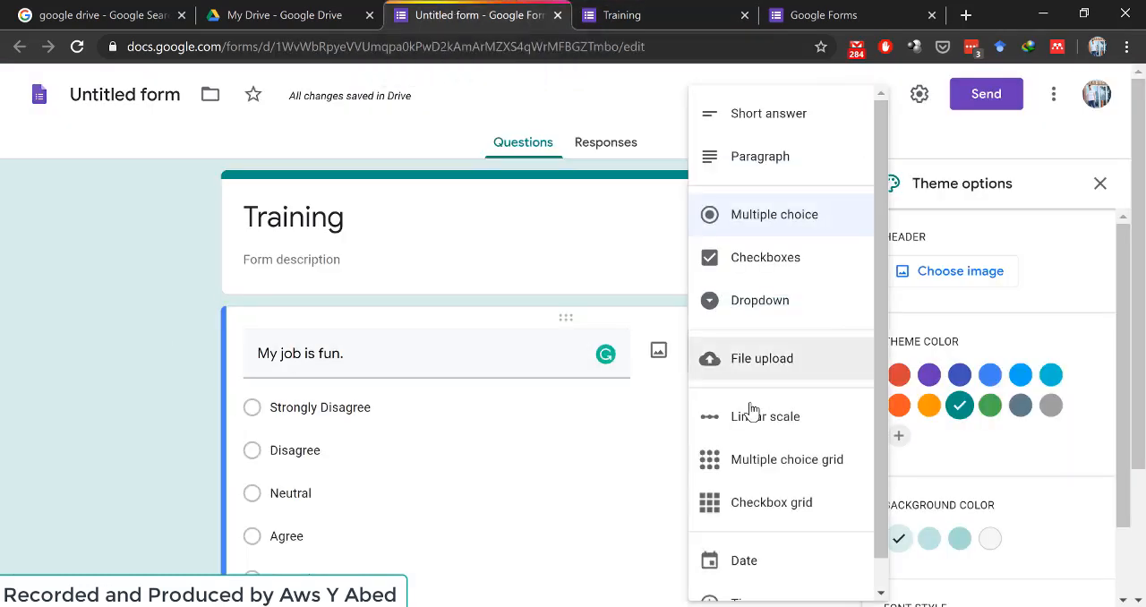
pyautogui.click(744, 320)
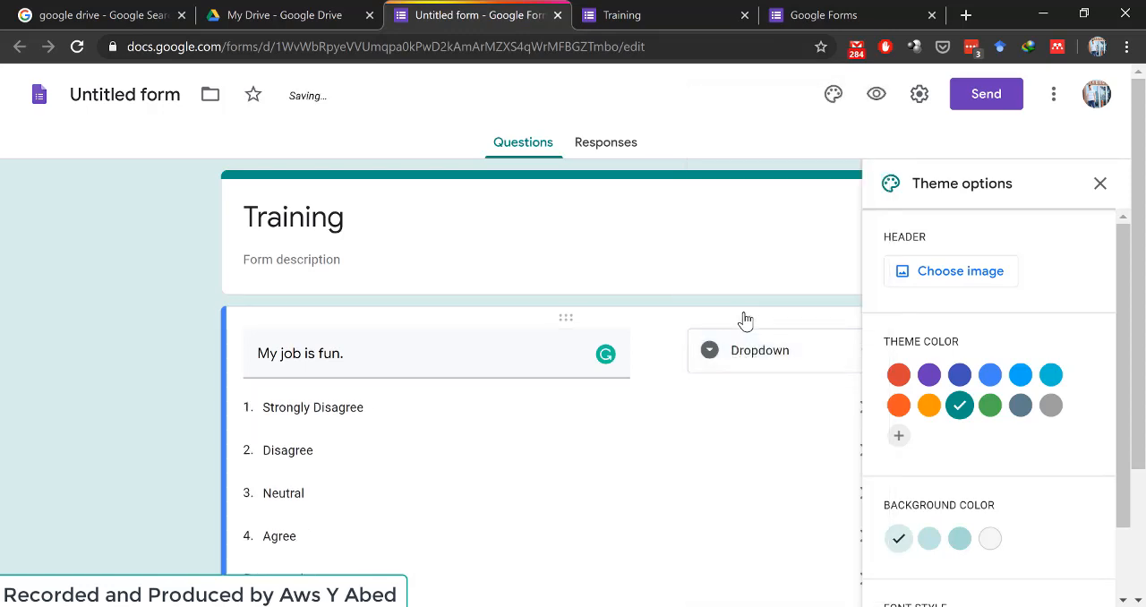
# - Preview the form with the dropdown question and choose "Strongly Disagree" as the answer
pyautogui.click(877, 98)
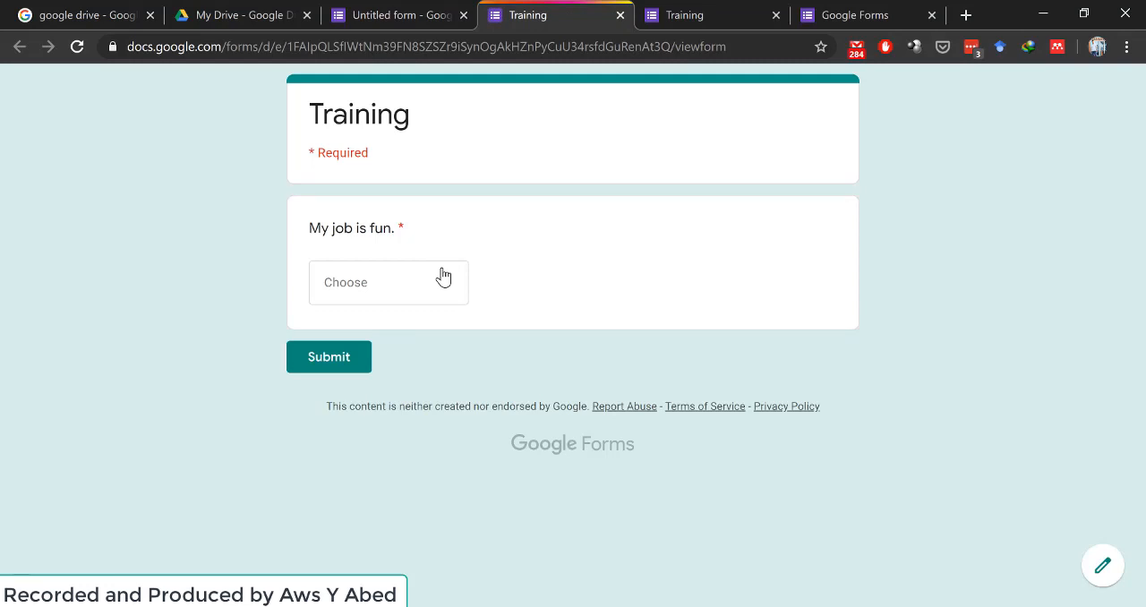
pyautogui.click(443, 278)
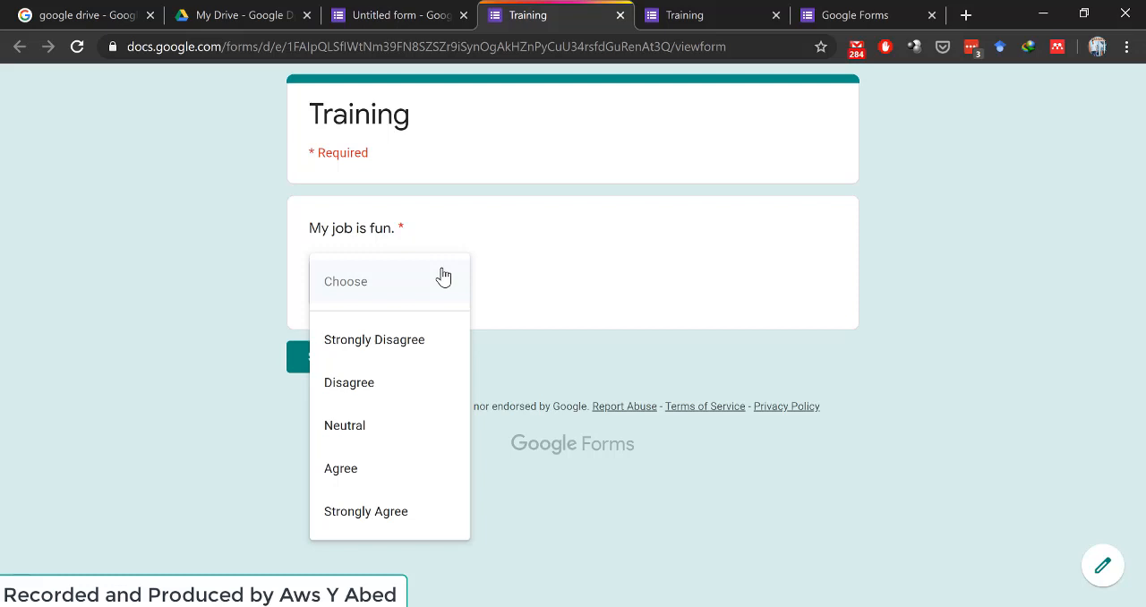
pyautogui.click(391, 344)
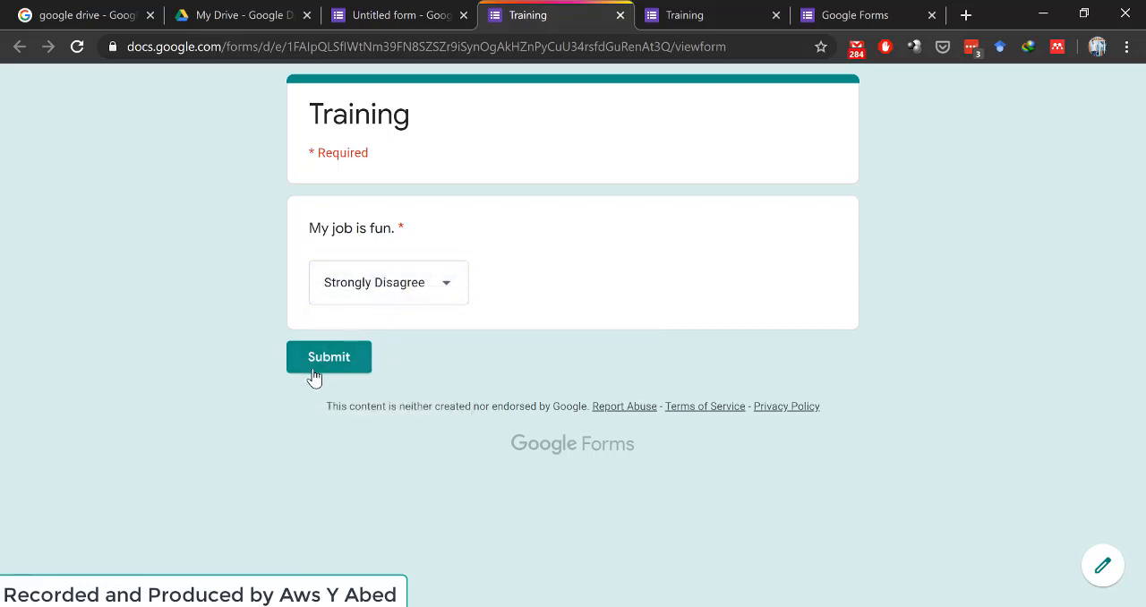
# - Return to the form editor and close the theme options
pyautogui.click(369, 7)
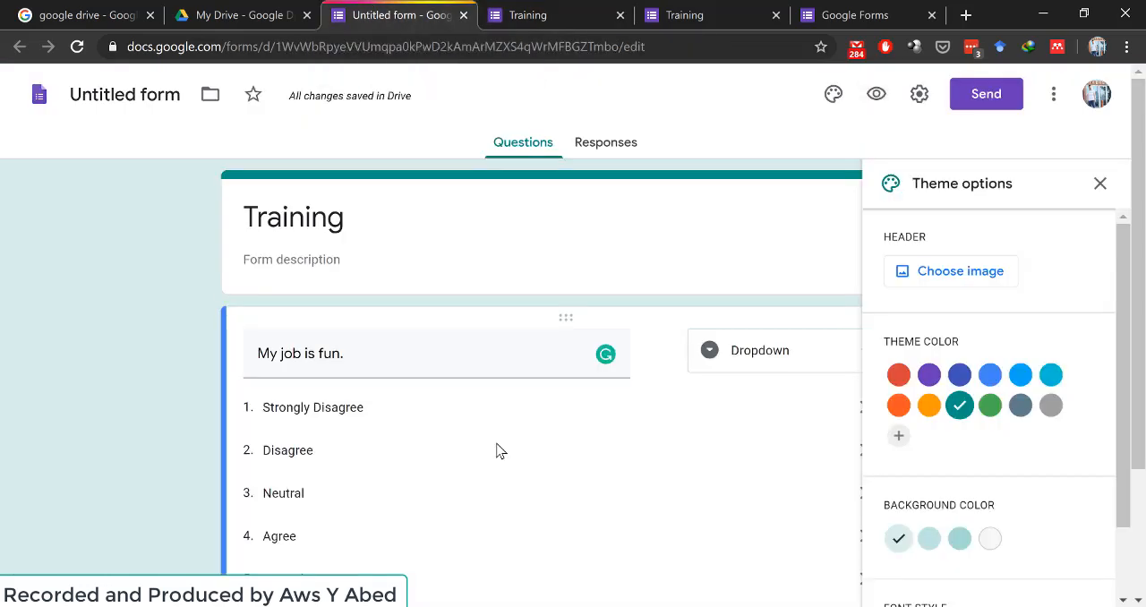
pyautogui.click(1099, 184)
pyautogui.scroll(-2, 729, 363)
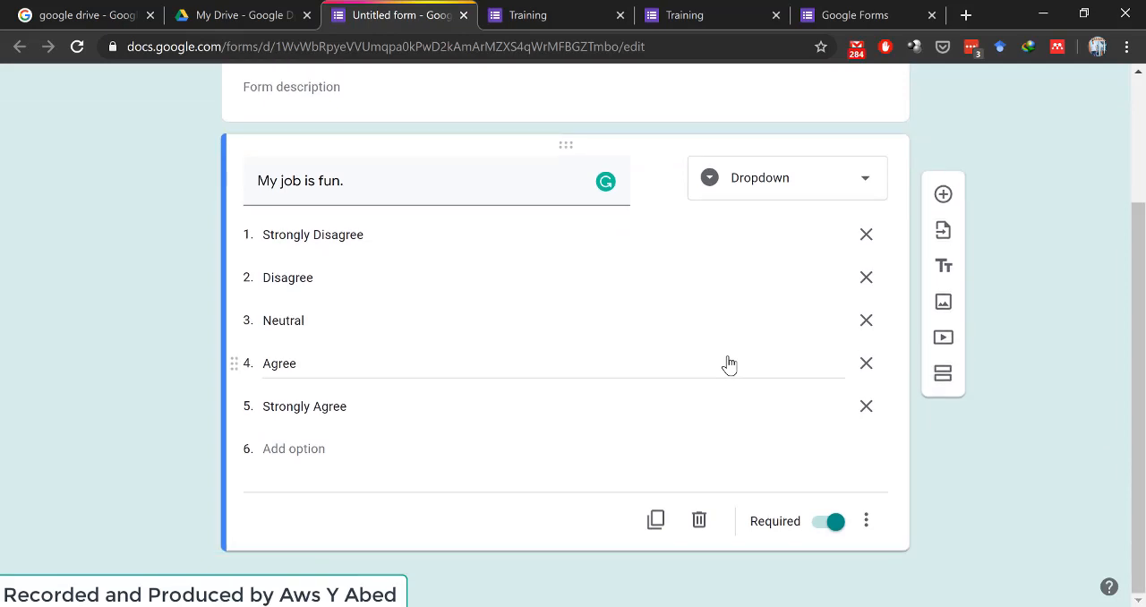
# - Look through the additional settings offered for the "My job is fun." question
pyautogui.rightClick(867, 518)
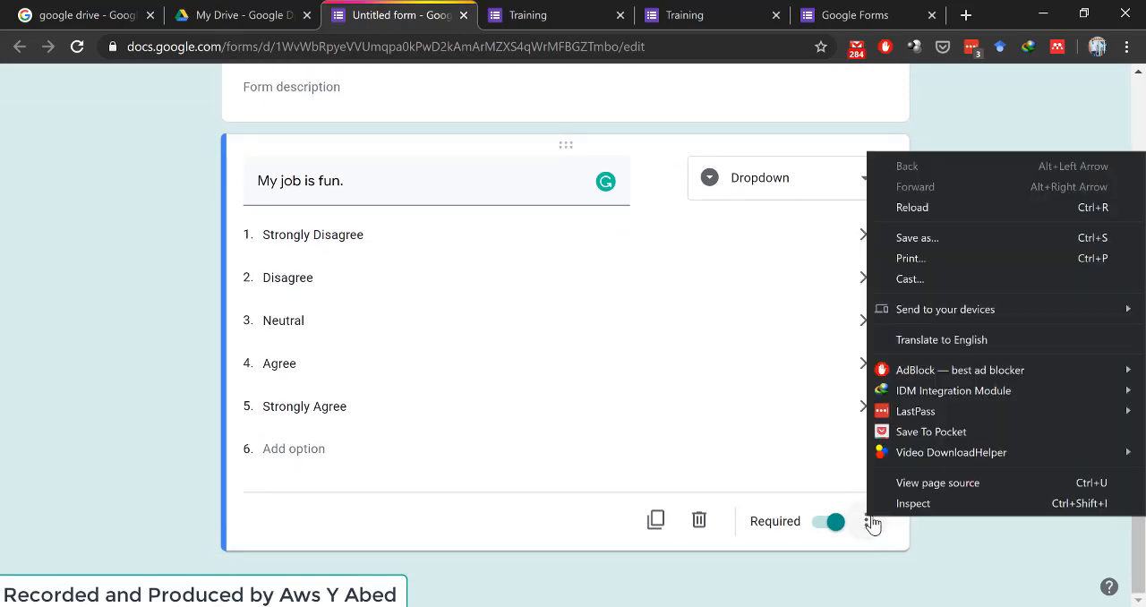
pyautogui.click(873, 525)
pyautogui.click(863, 528)
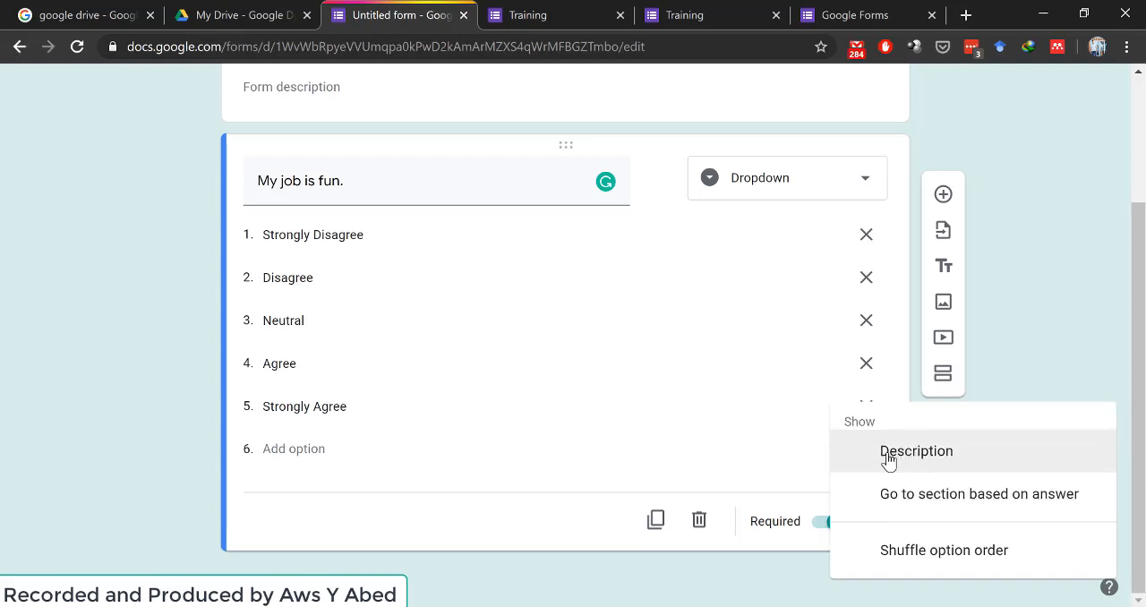
pyautogui.moveTo(888, 460)
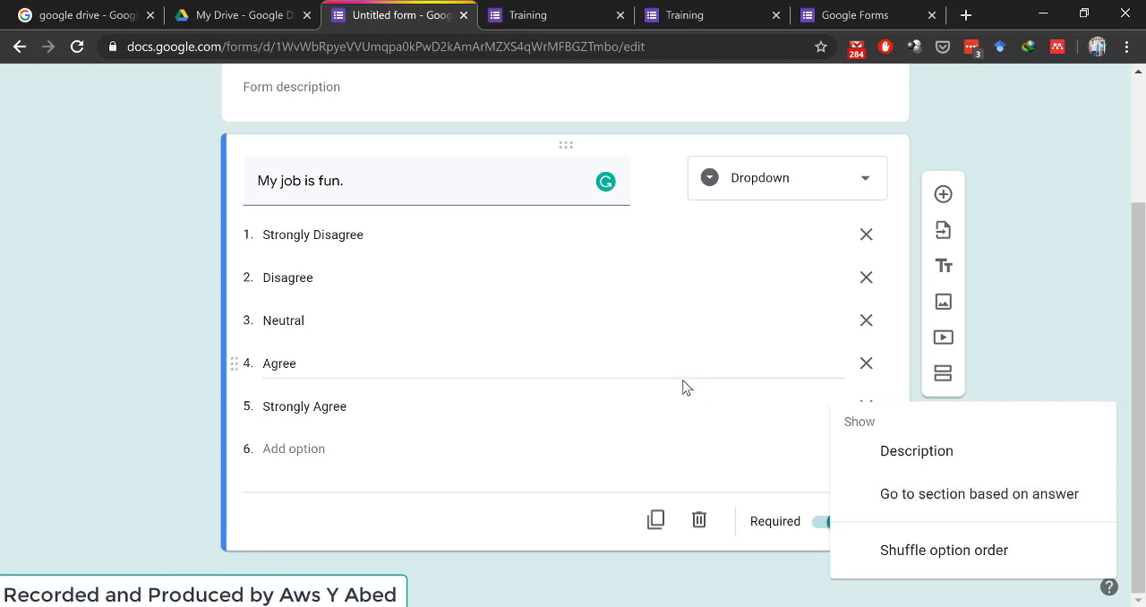
pyautogui.click(680, 383)
# - Add a new question and move it above the "My job is fun." question
pyautogui.click(942, 197)
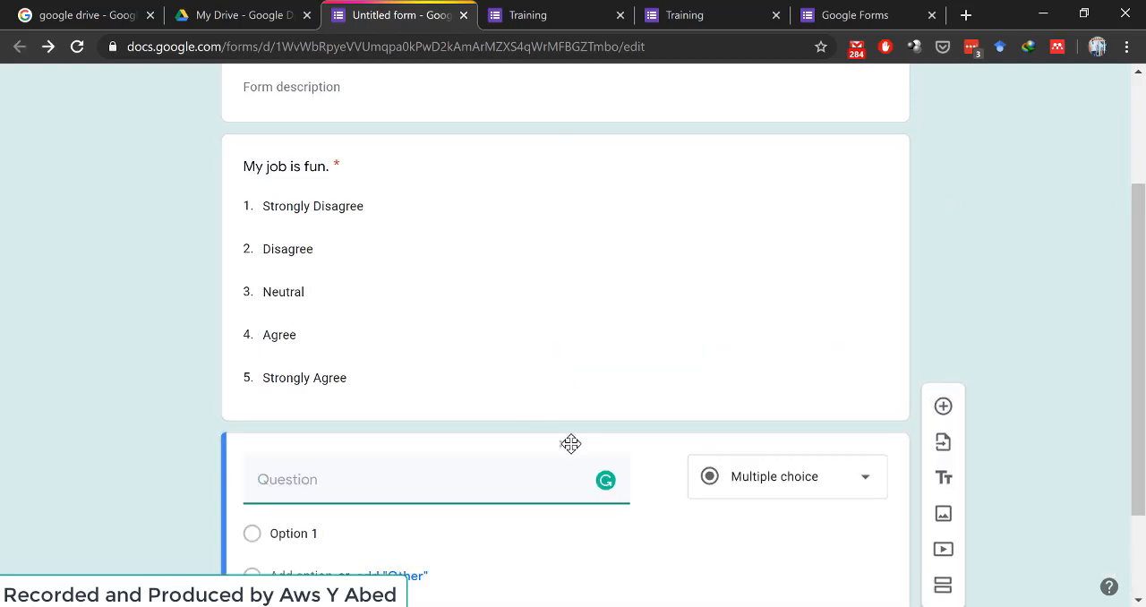
pyautogui.moveTo(570, 443); pyautogui.dragTo(549, 215)
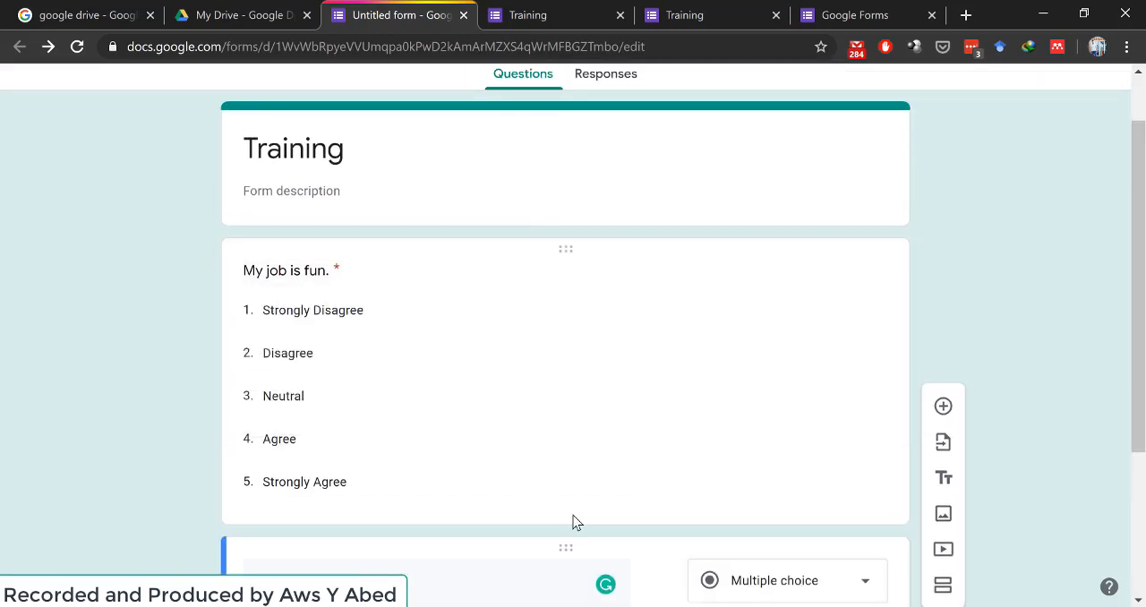
pyautogui.moveTo(542, 266); pyautogui.dragTo(540, 550)
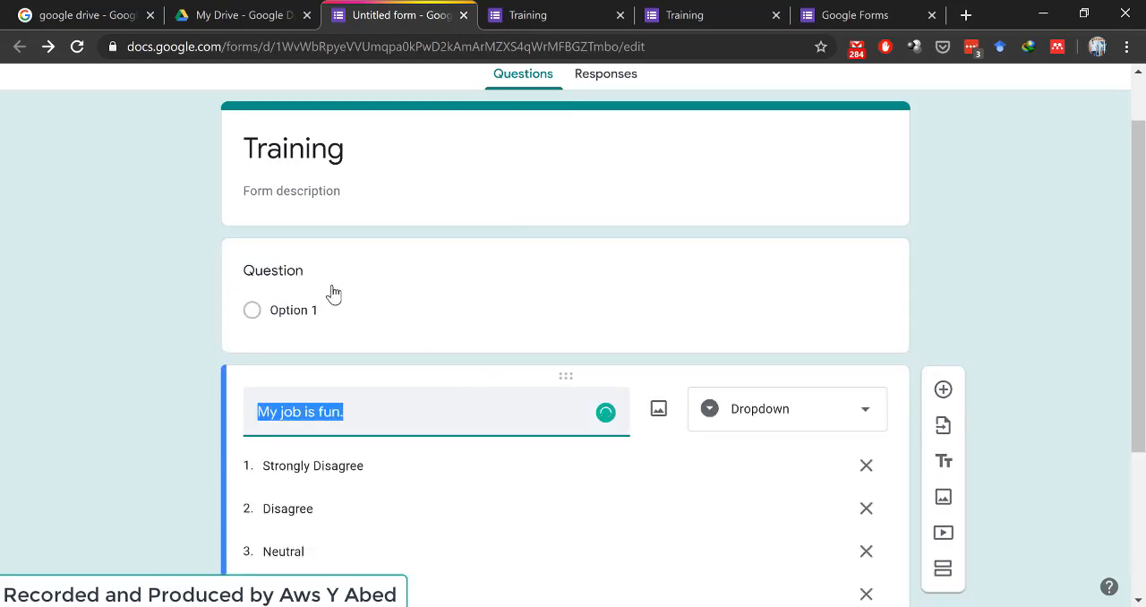
# - Title the new question "Do you have a Job?" and add all suggested answers: Yes, No and Maybe
pyautogui.click(299, 274)
pyautogui.write('Do you have a Job?')
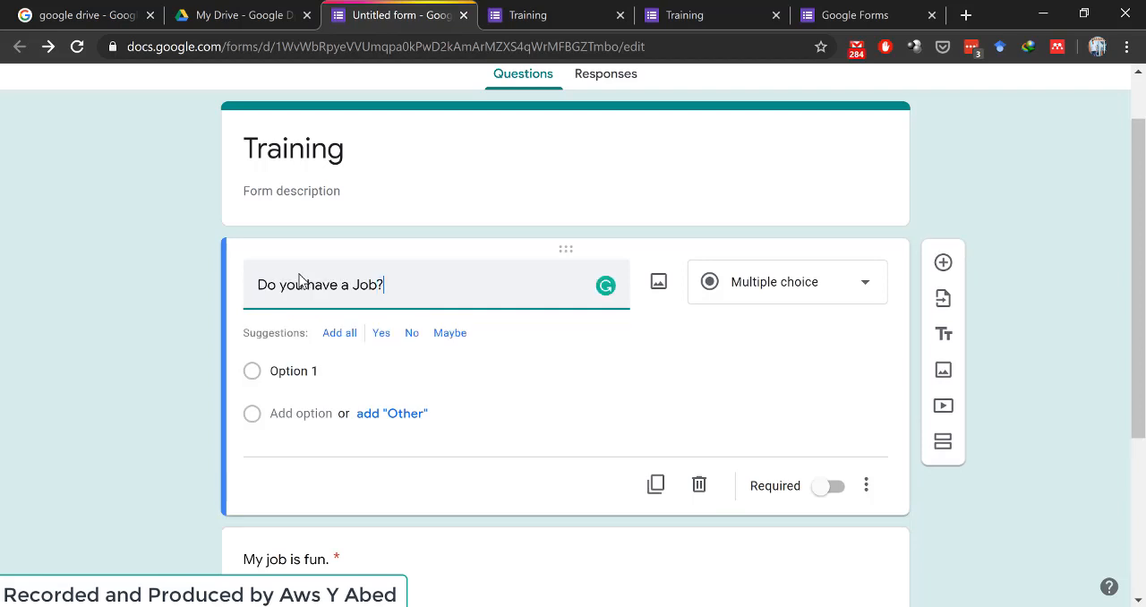
pyautogui.click(339, 333)
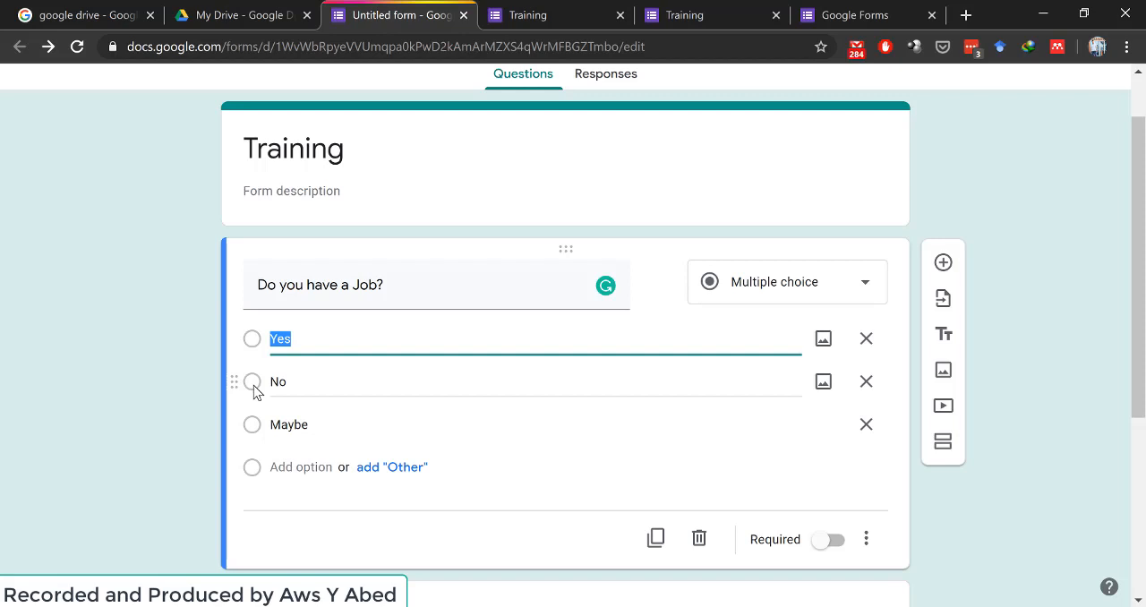
# - Enable section navigation based on answer for "Do you have a Job?" and set the No option to Submit form
pyautogui.click(867, 539)
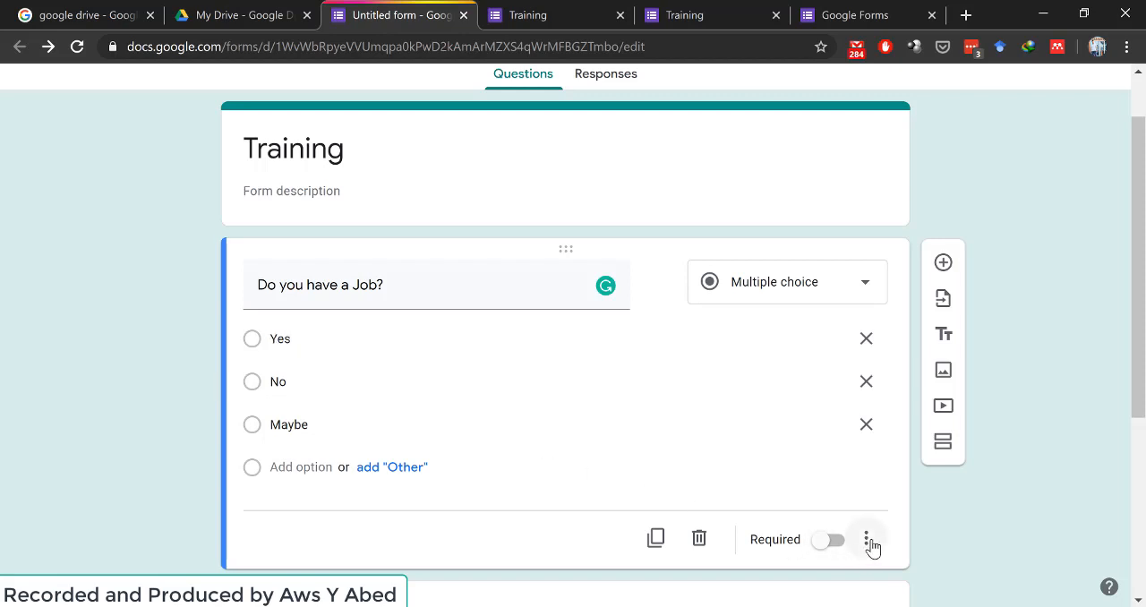
pyautogui.click(868, 539)
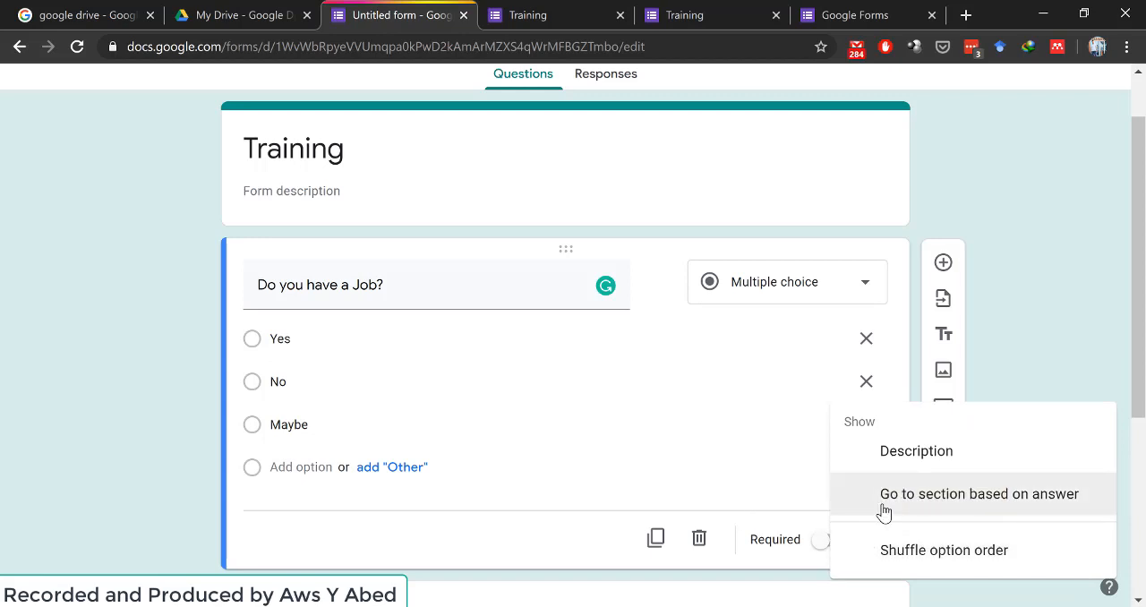
pyautogui.click(883, 505)
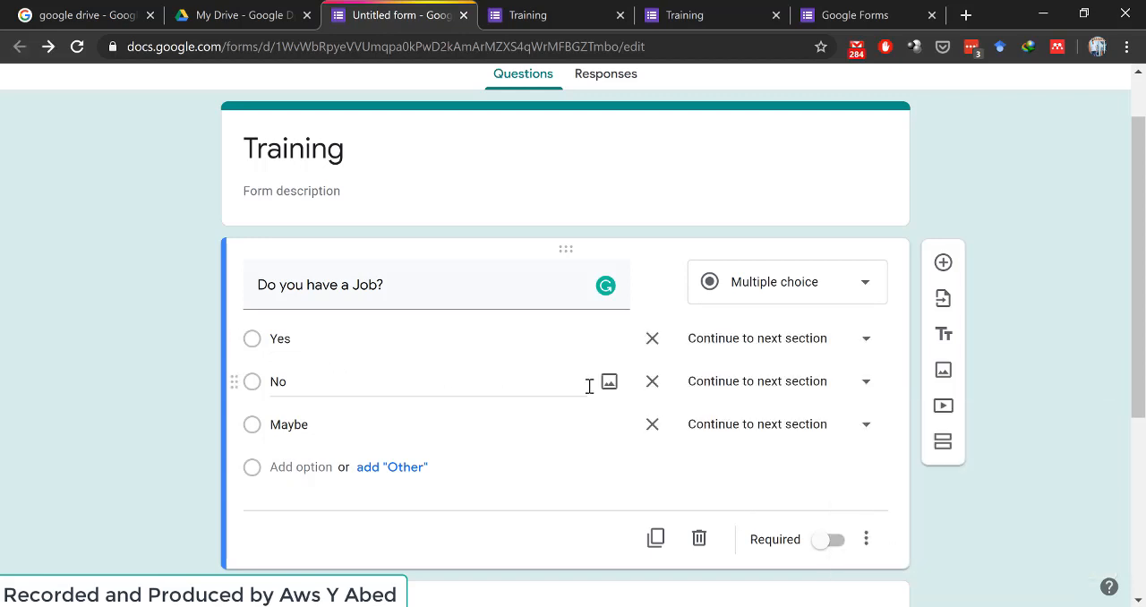
pyautogui.click(865, 388)
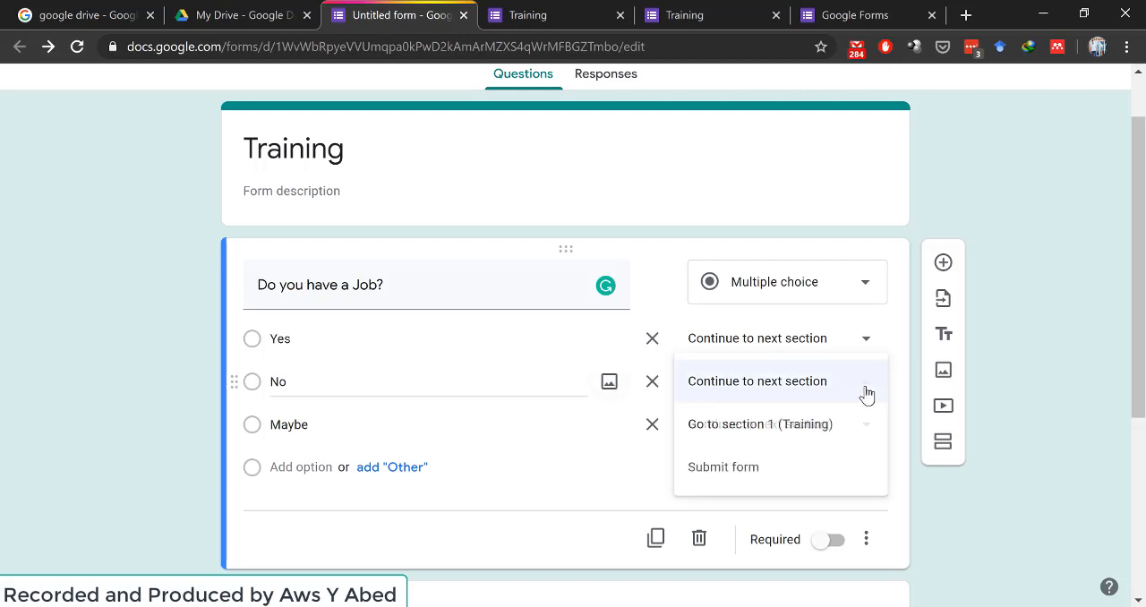
pyautogui.click(729, 467)
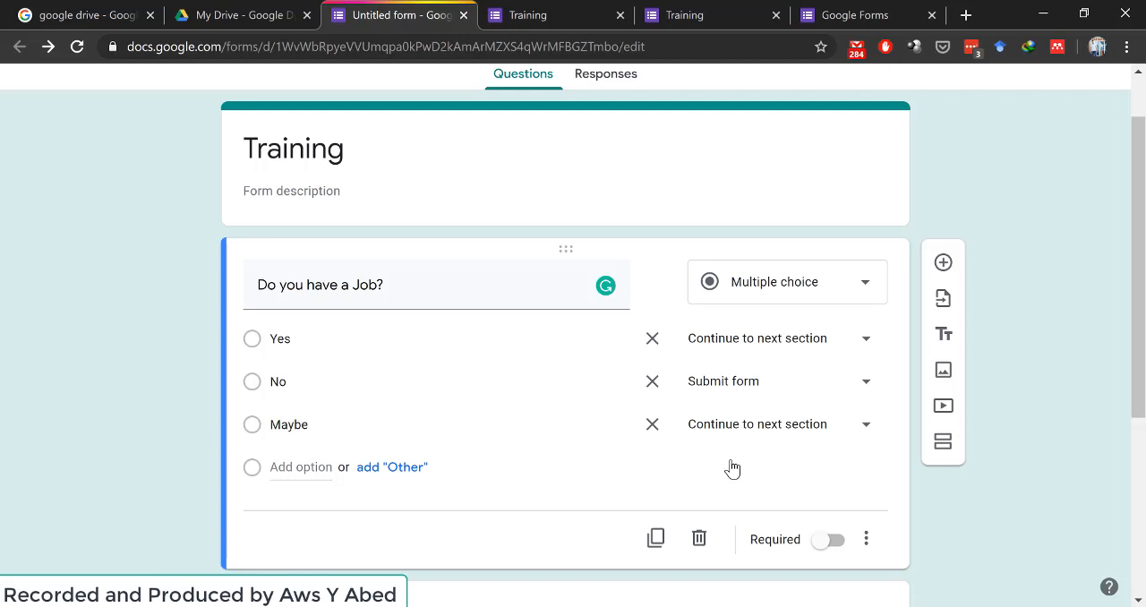
# - Add a new section between the "Do you have a Job?" and "My job is fun." questions
pyautogui.scroll(-3, 731, 467)
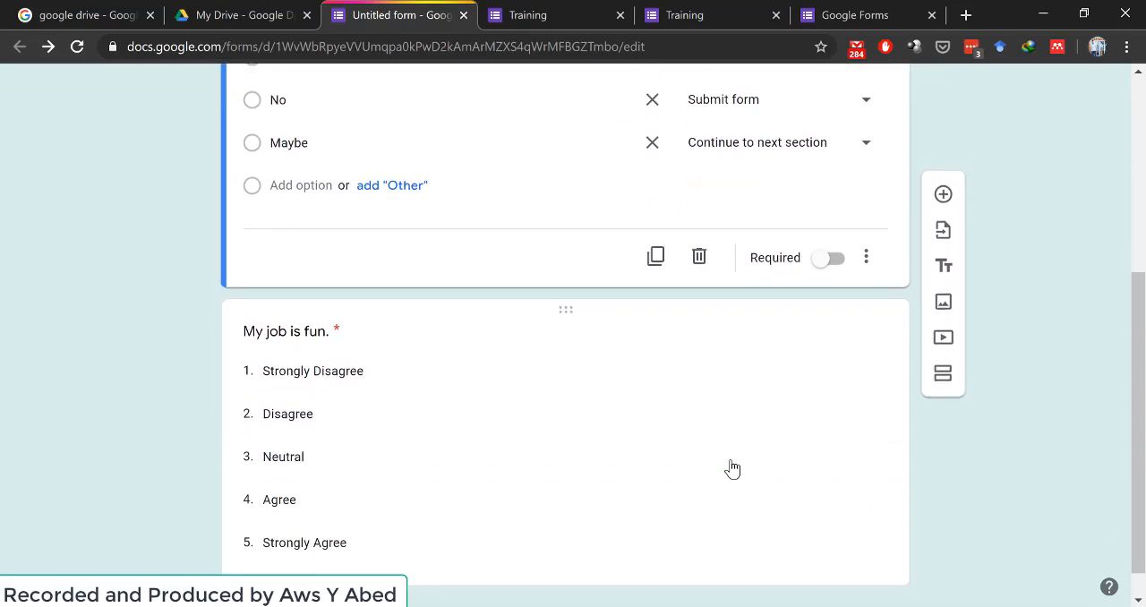
pyautogui.scroll(-1, 731, 467)
pyautogui.scroll(2, 752, 452)
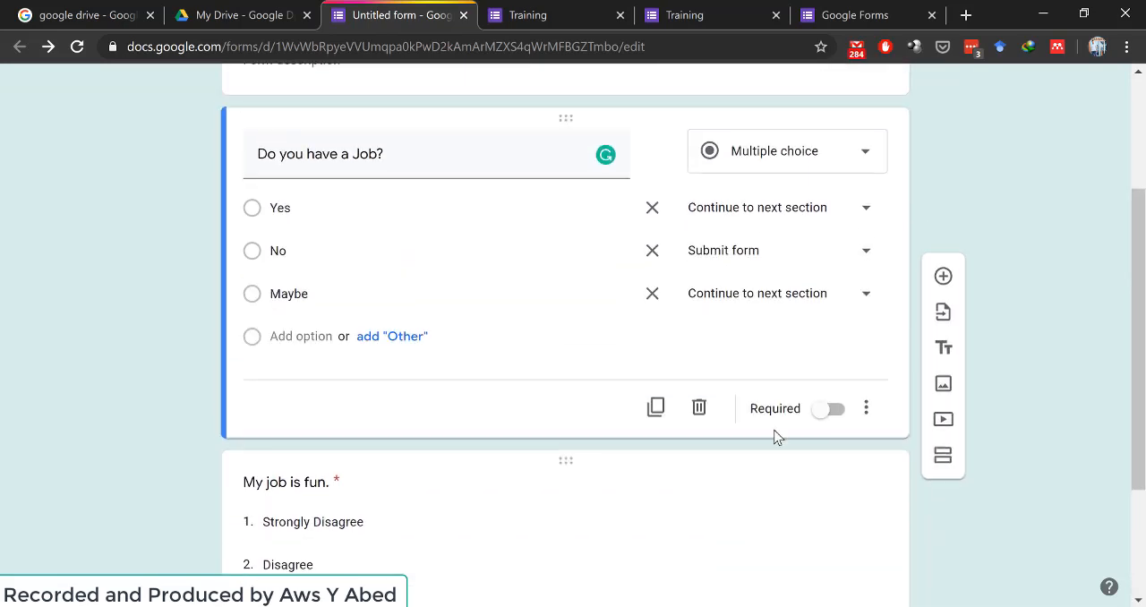
pyautogui.click(865, 214)
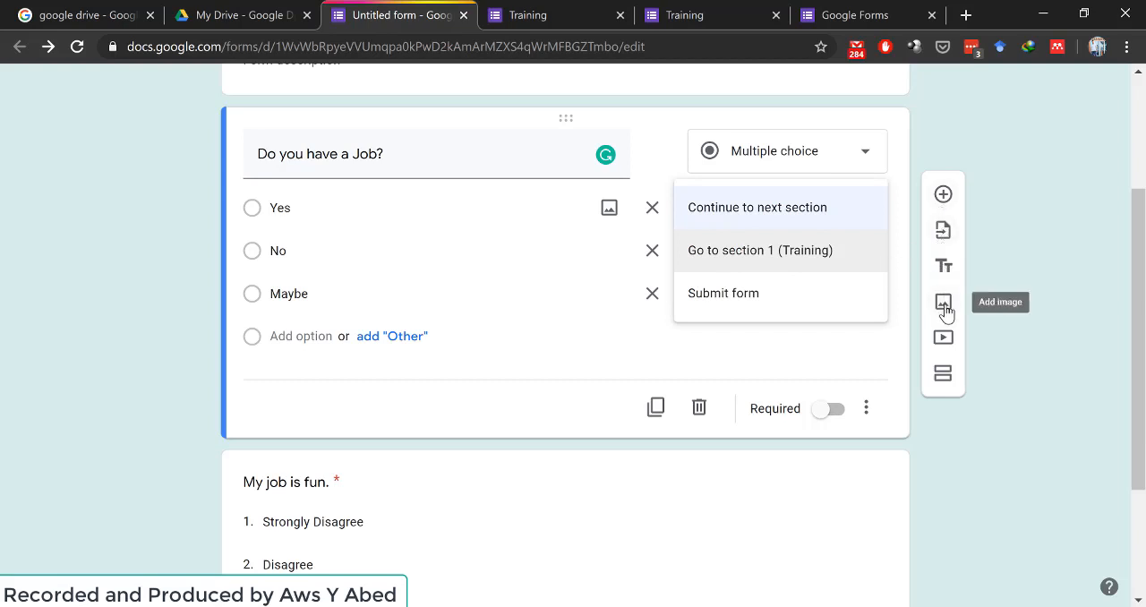
pyautogui.click(941, 381)
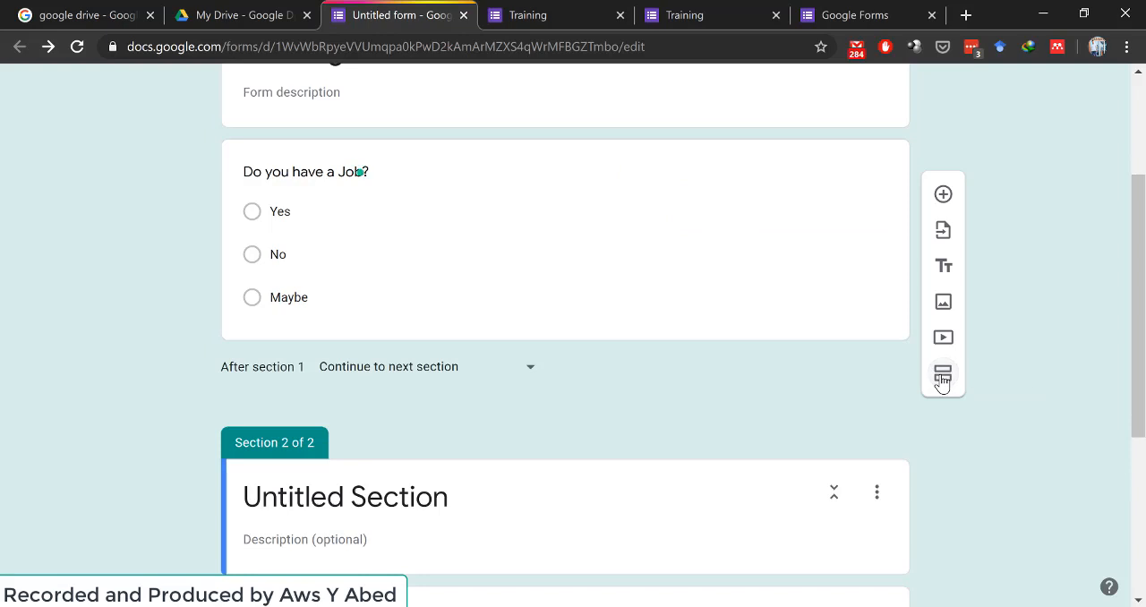
# - Title the new section "Job Questions"
pyautogui.scroll(-2, 580, 400)
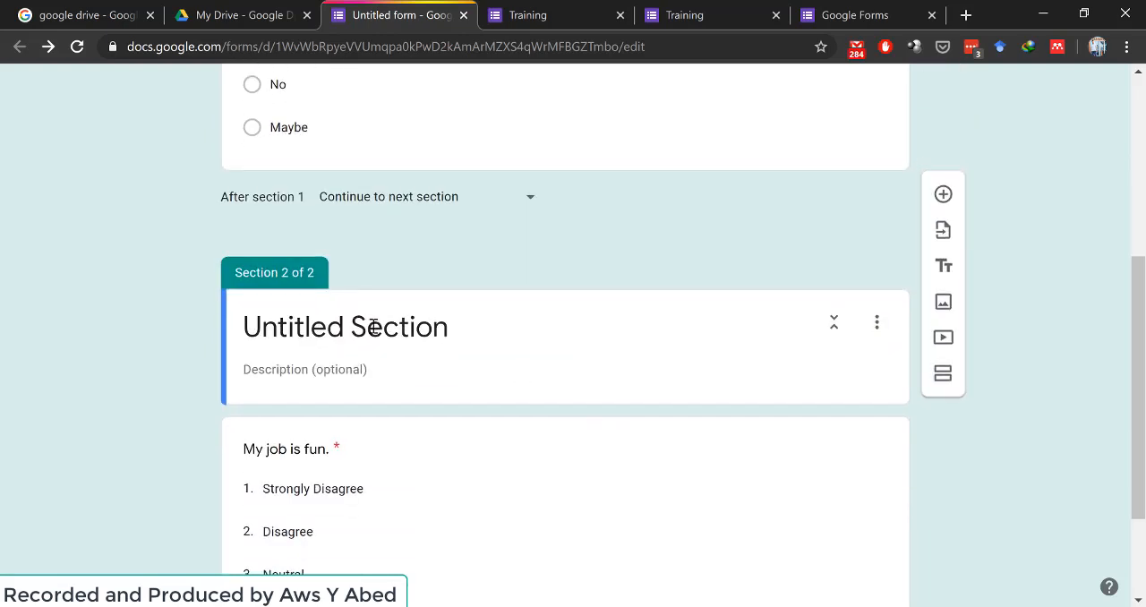
pyautogui.click(372, 326)
pyautogui.write('Job')
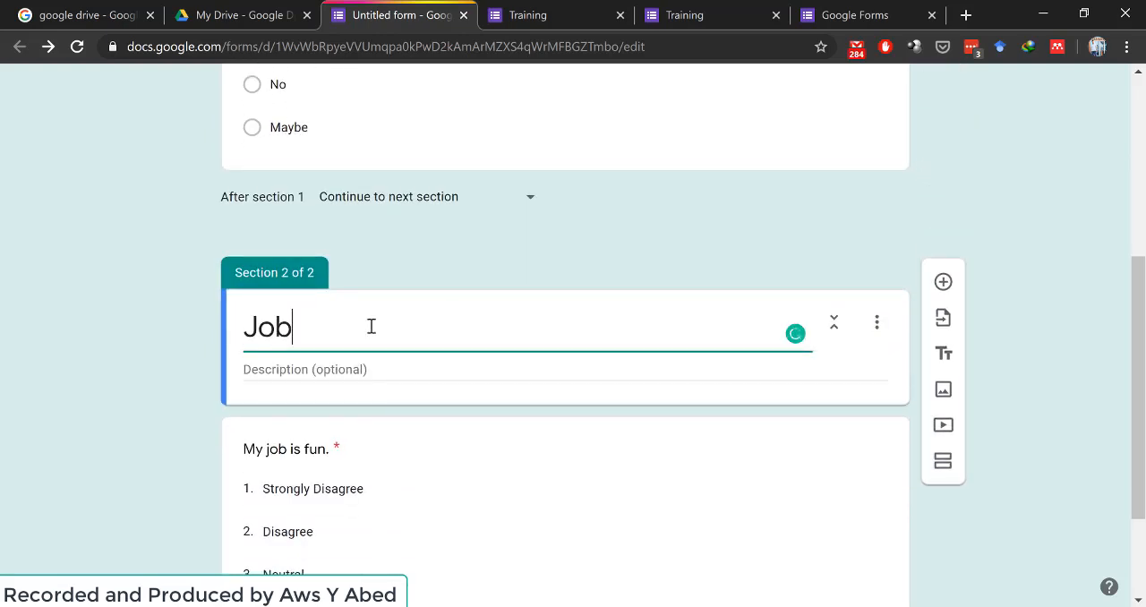
pyautogui.write(' Questions')
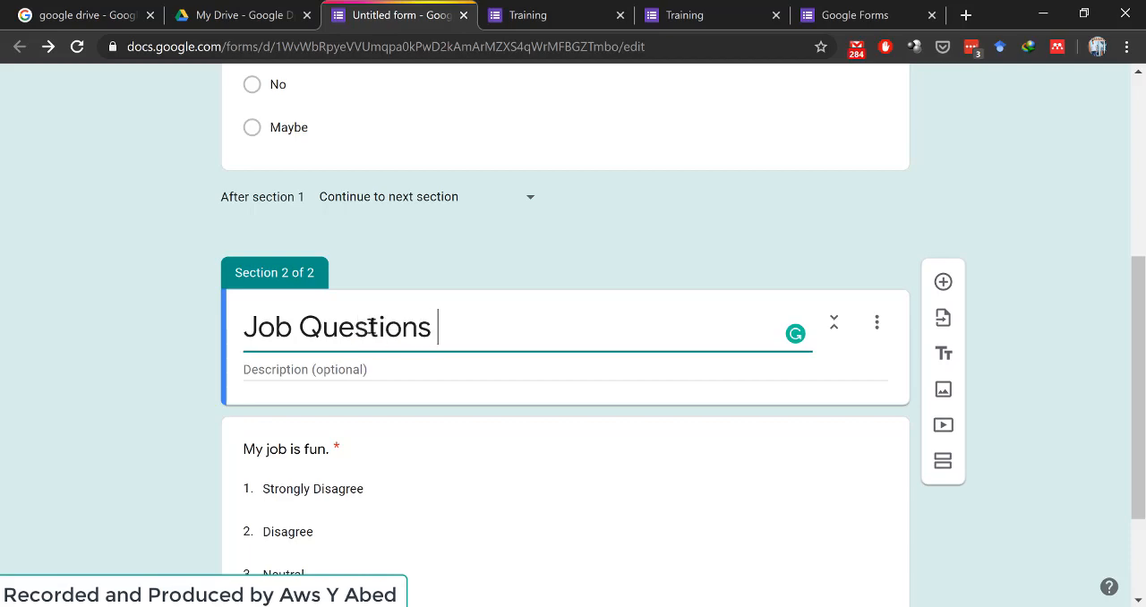
# - Add a short answer question titled "How long have you been in this Job?" at the start of the Job Questions section
pyautogui.scroll(-2, 358, 325)
pyautogui.scroll(6, 317, 292)
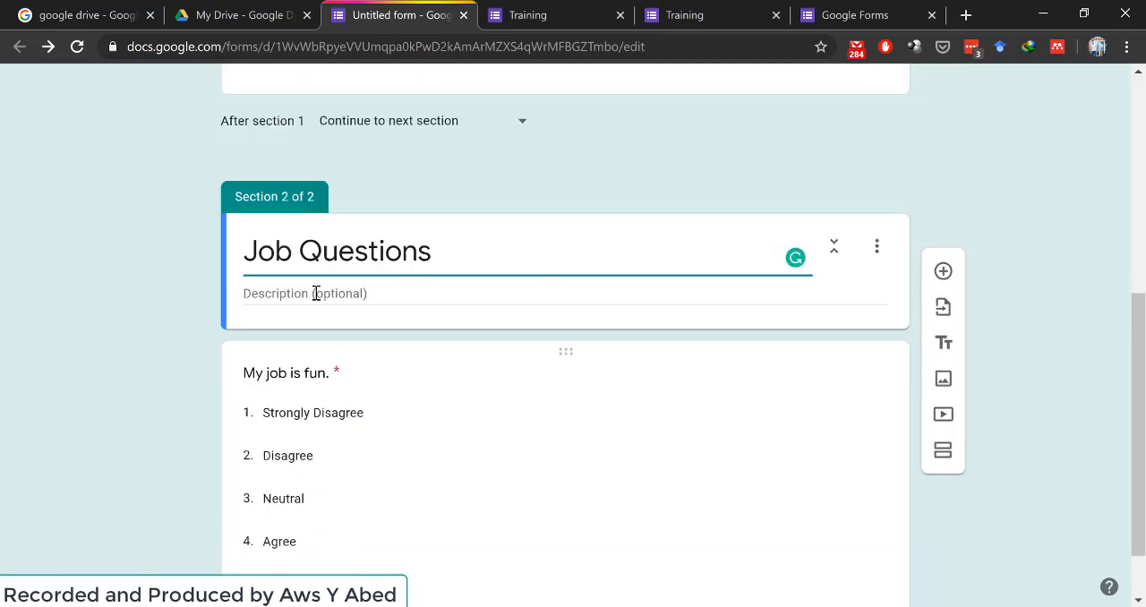
pyautogui.scroll(-4, 316, 293)
pyautogui.scroll(-2, 316, 292)
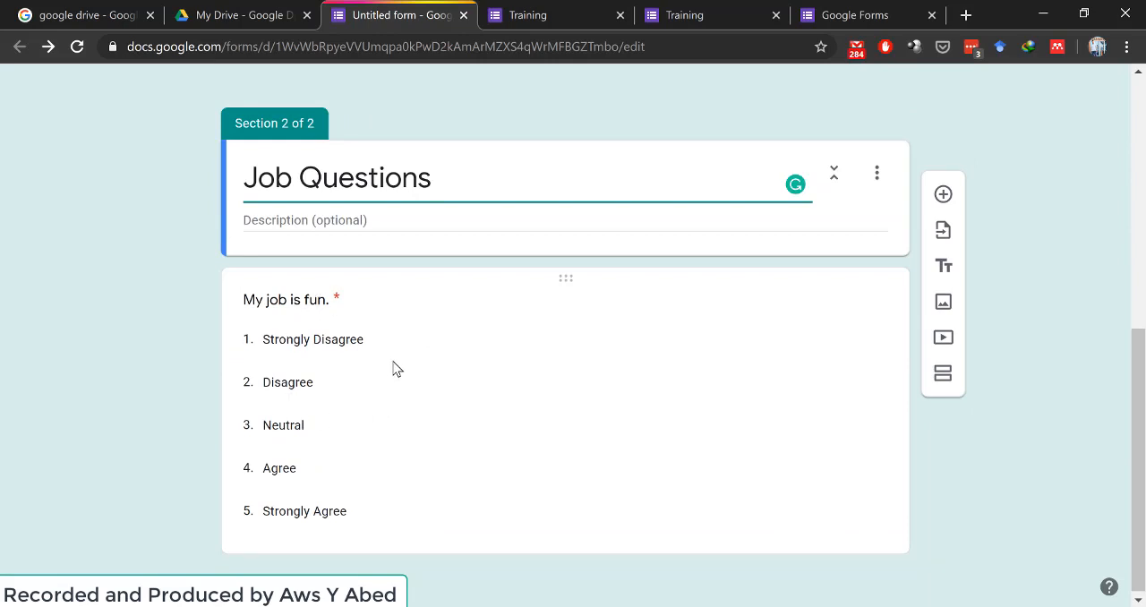
pyautogui.click(943, 194)
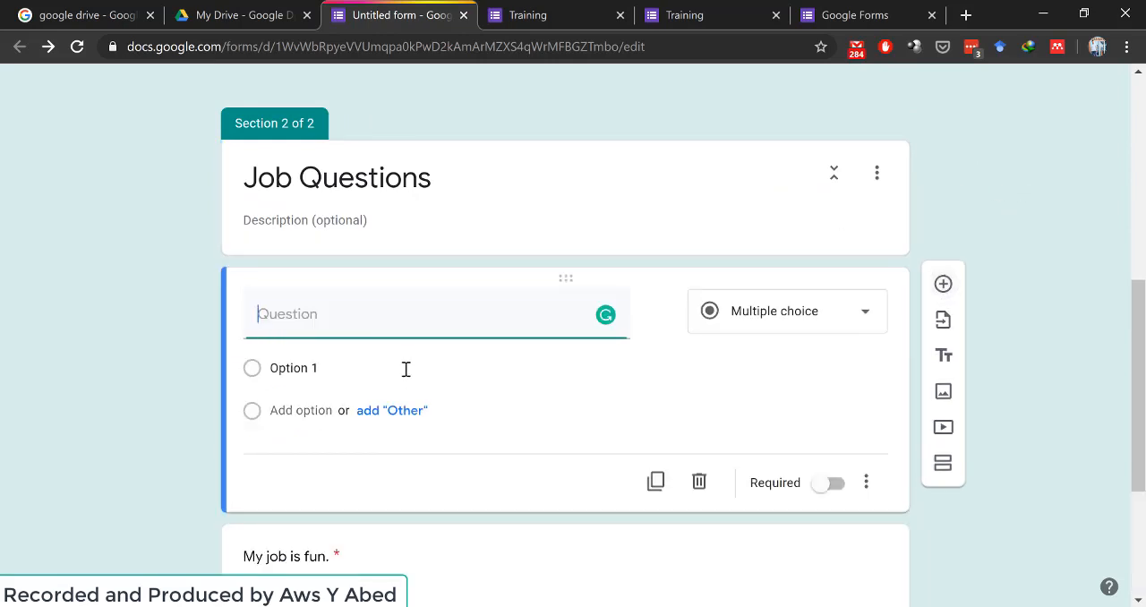
pyautogui.write('How long')
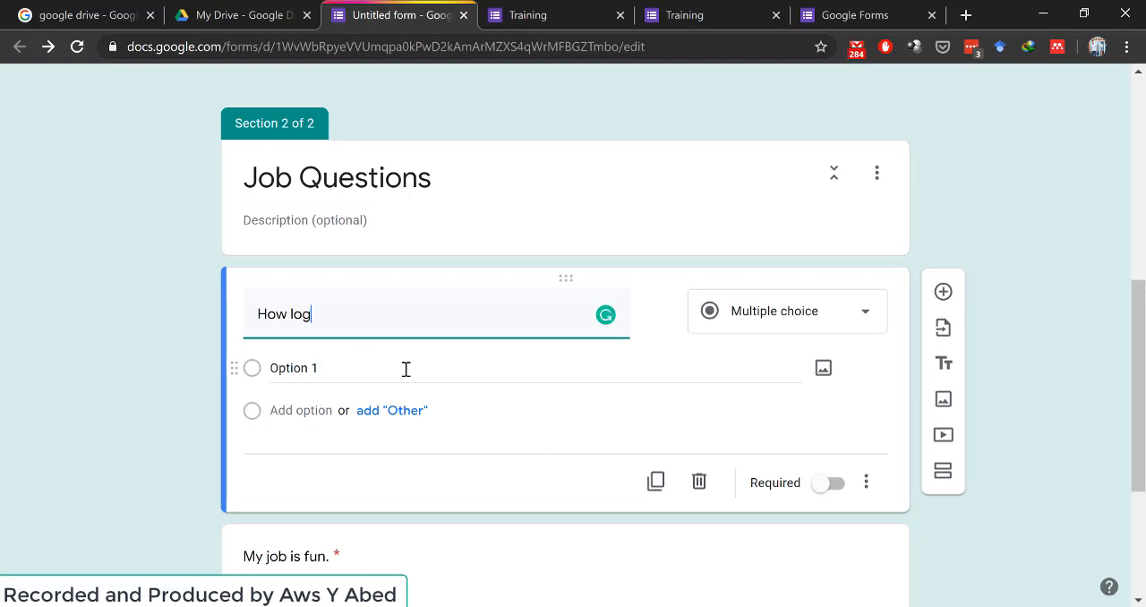
pyautogui.write(' have you bee')
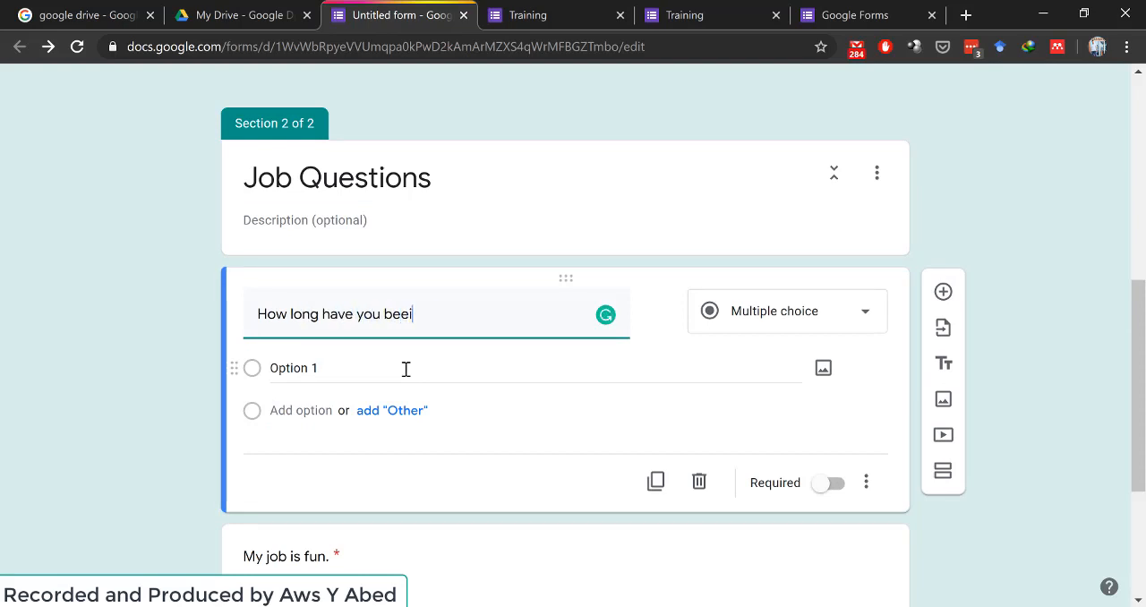
pyautogui.write('n in this Job?')
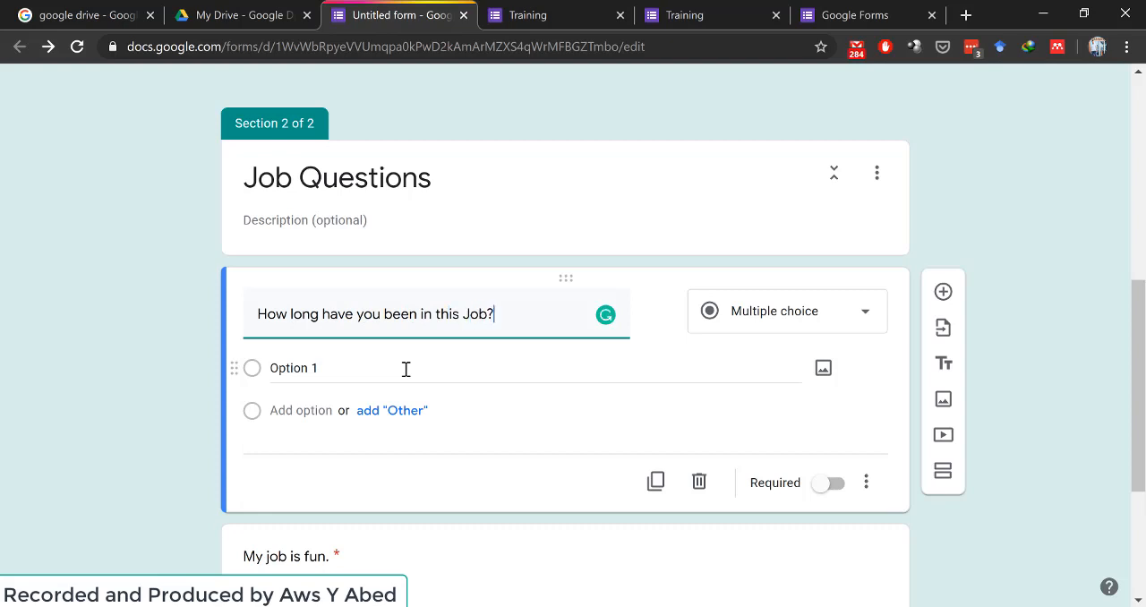
pyautogui.click(771, 337)
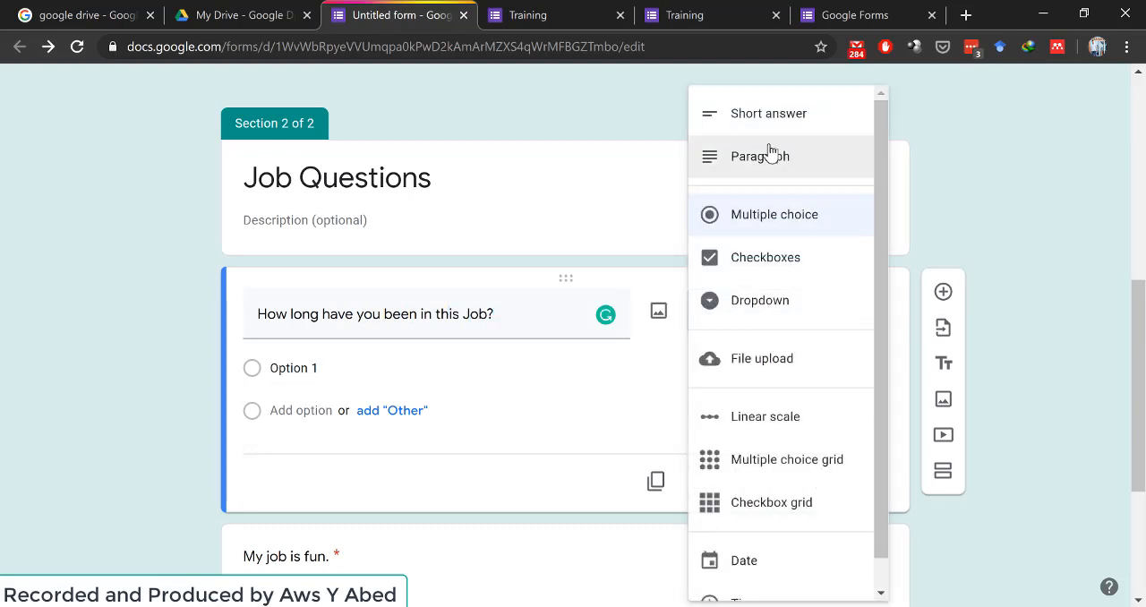
pyautogui.click(759, 115)
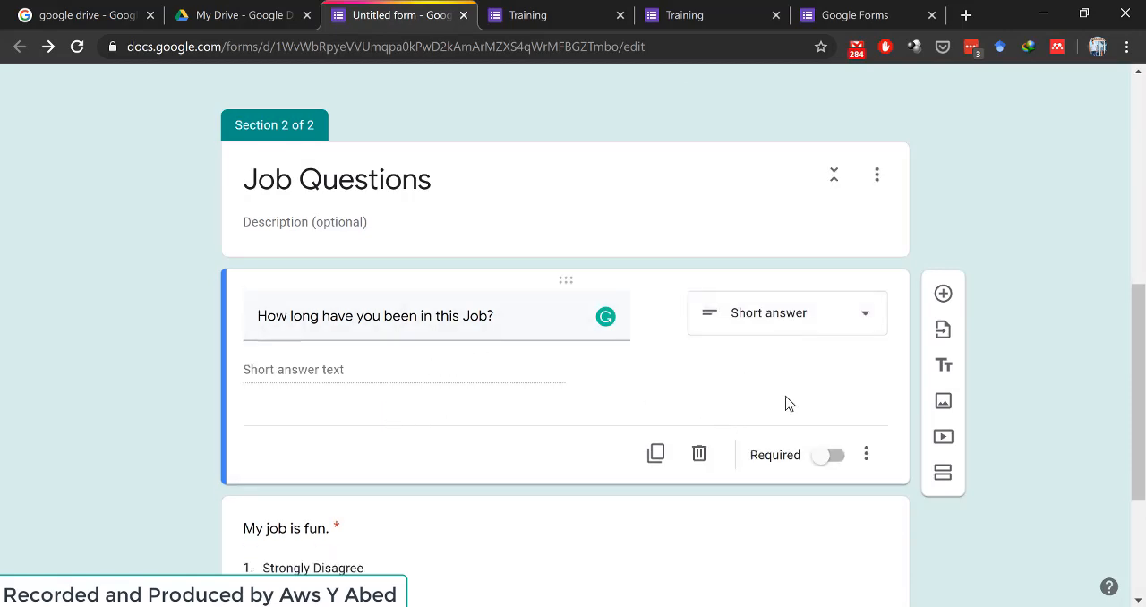
# - Set the Yes option of "Do you have a Job?" to go to section 2 (Job Questions)
pyautogui.scroll(6, 785, 403)
pyautogui.click(365, 439)
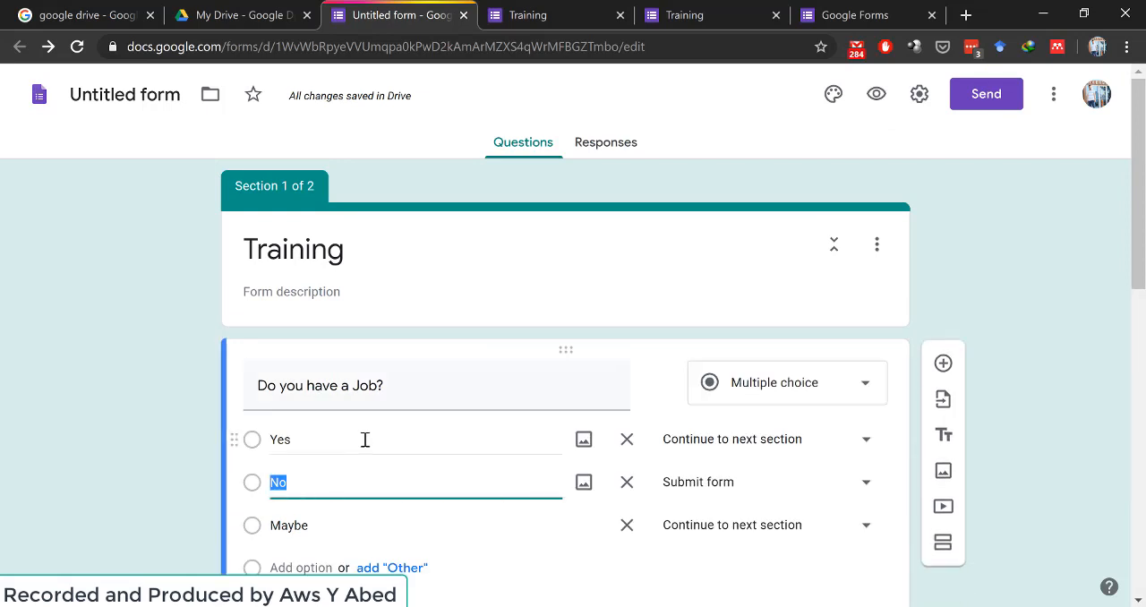
pyautogui.scroll(-2, 877, 289)
pyautogui.click(868, 269)
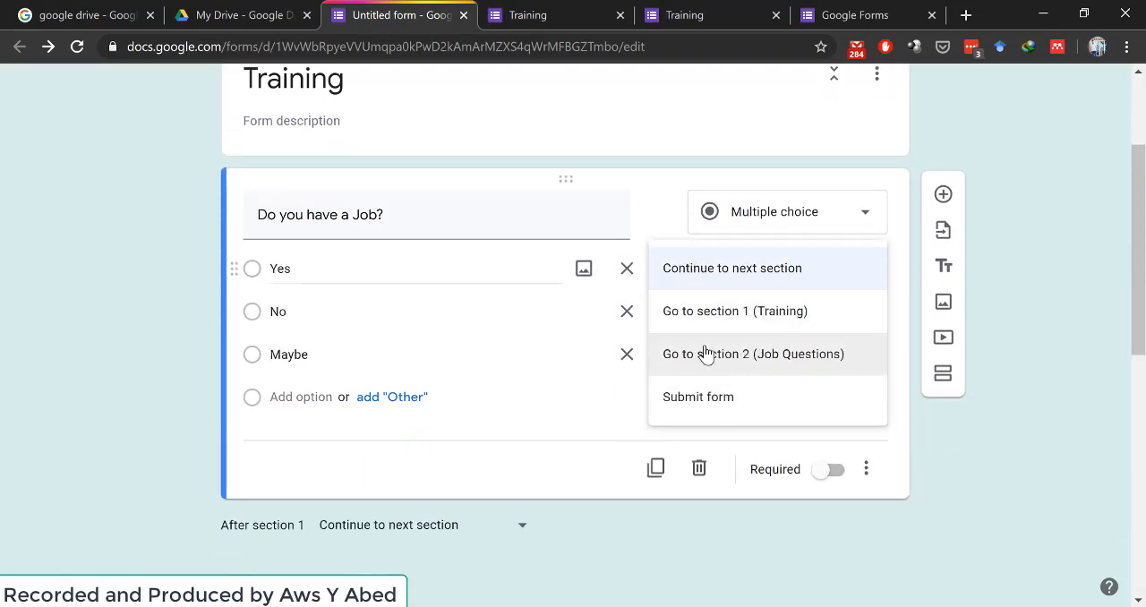
pyautogui.click(784, 354)
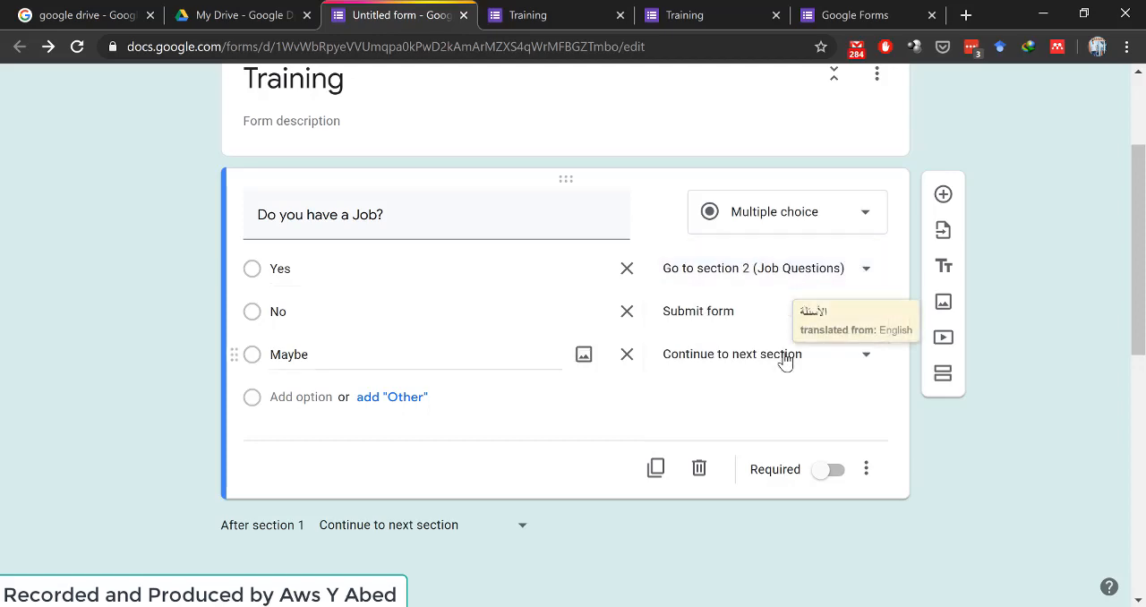
# - Preview the form, answer Yes to the job question to check the following page, and return to the first page
pyautogui.scroll(2, 784, 358)
pyautogui.scroll(-2, 784, 359)
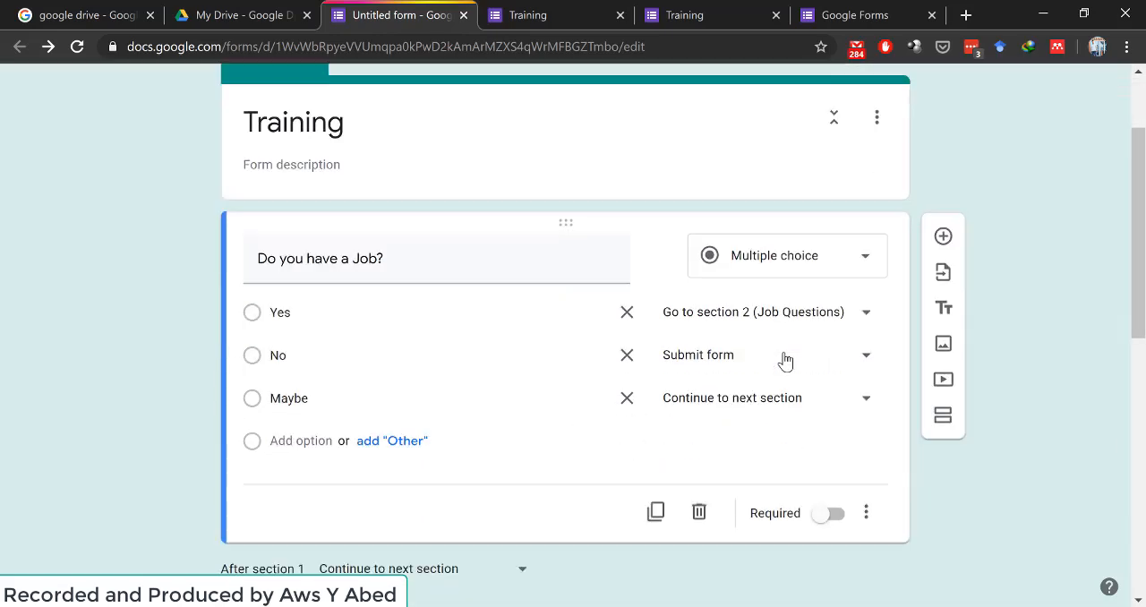
pyautogui.scroll(2, 784, 359)
pyautogui.click(874, 95)
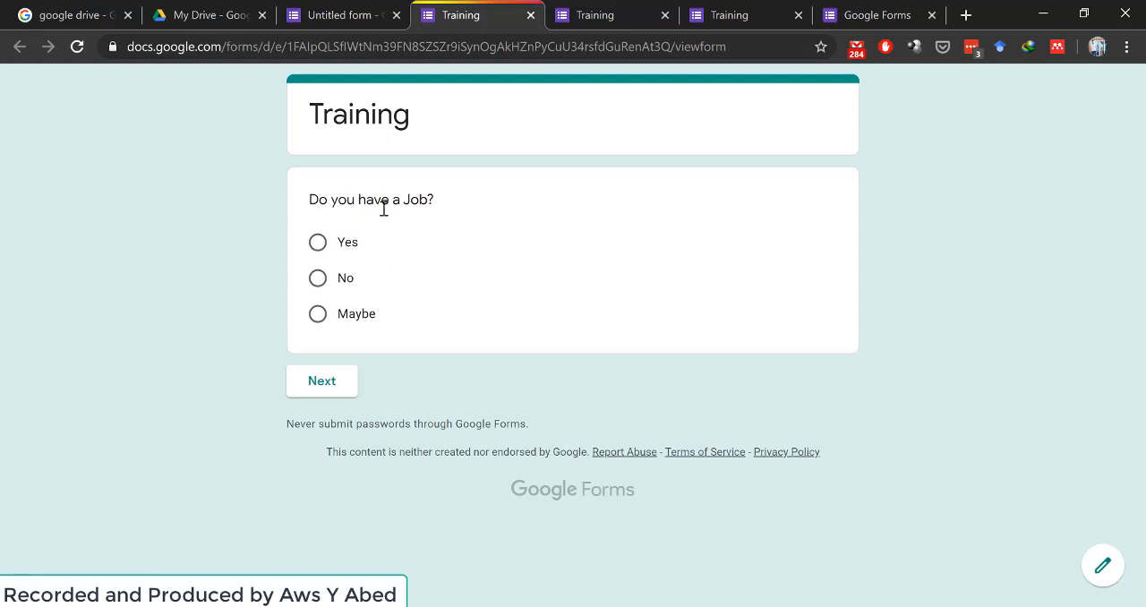
pyautogui.moveTo(384, 207)
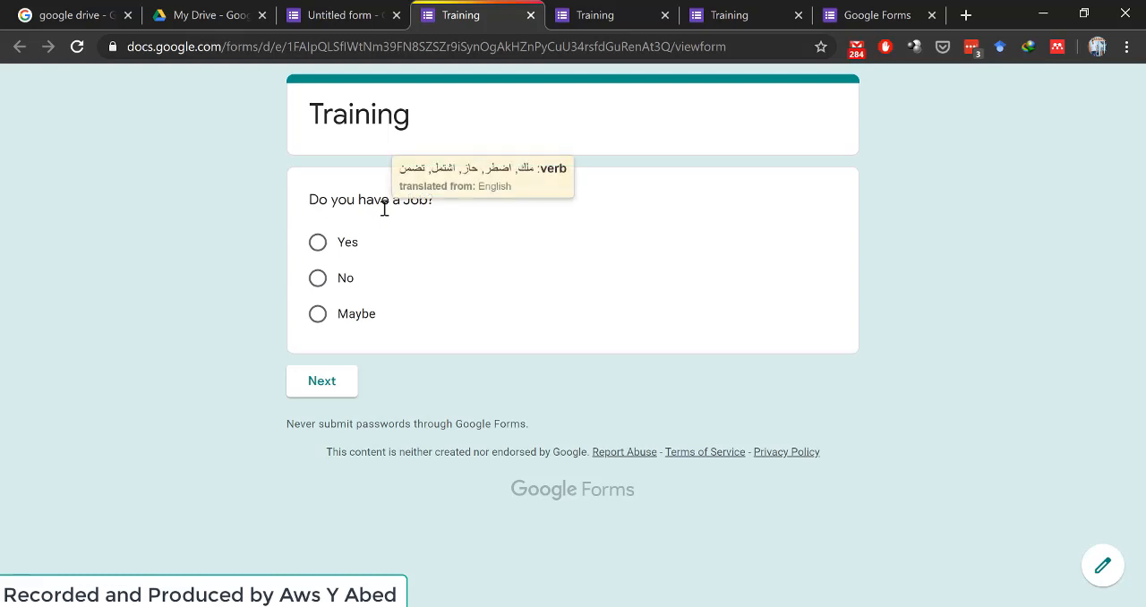
pyautogui.click(318, 245)
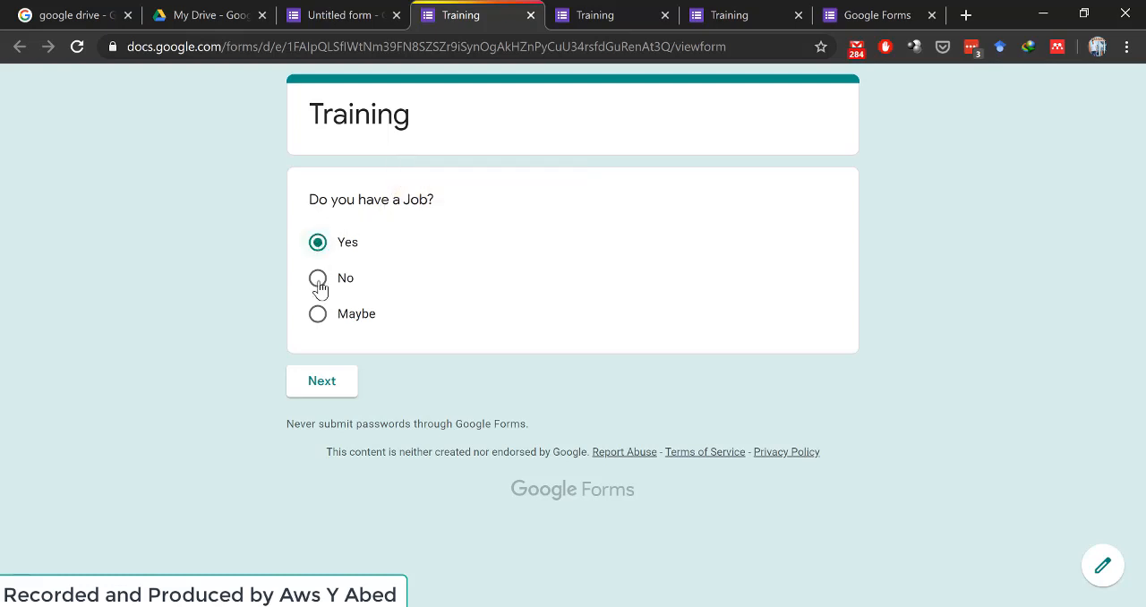
pyautogui.click(321, 388)
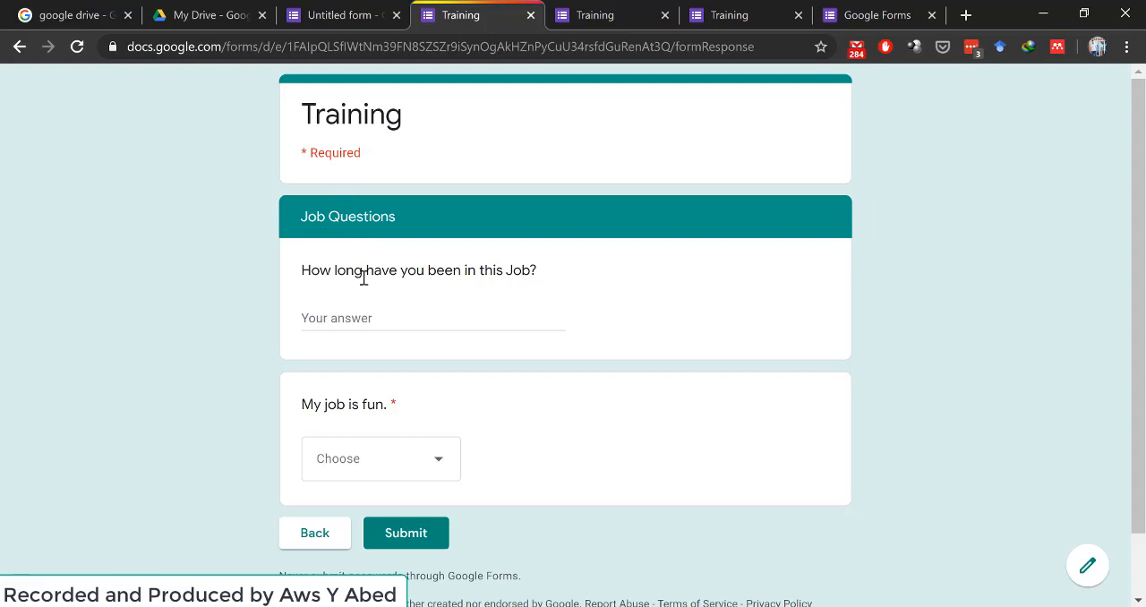
pyautogui.scroll(-1, 364, 279)
pyautogui.click(328, 460)
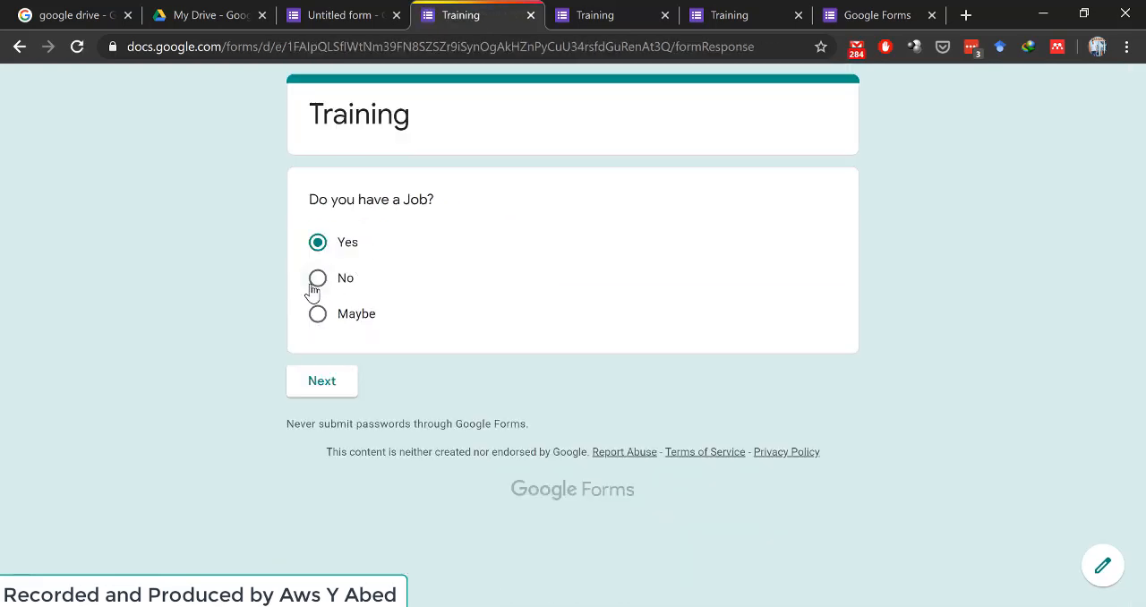
# - Answer No to the job question in the preview and check which page follows
pyautogui.click(313, 284)
pyautogui.click(321, 381)
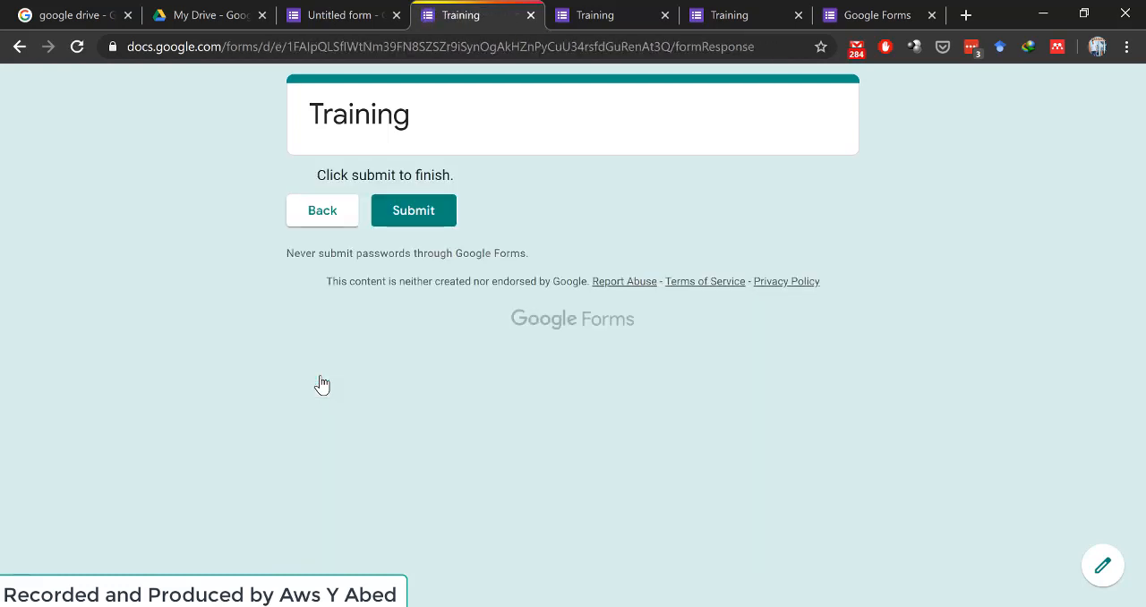
pyautogui.click(313, 204)
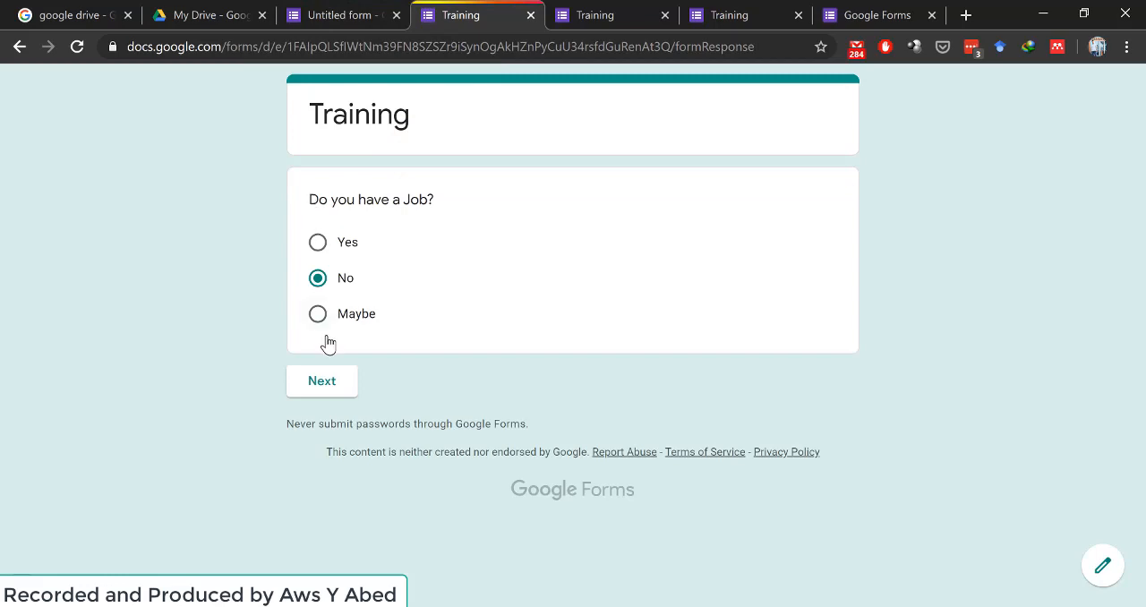
pyautogui.click(323, 380)
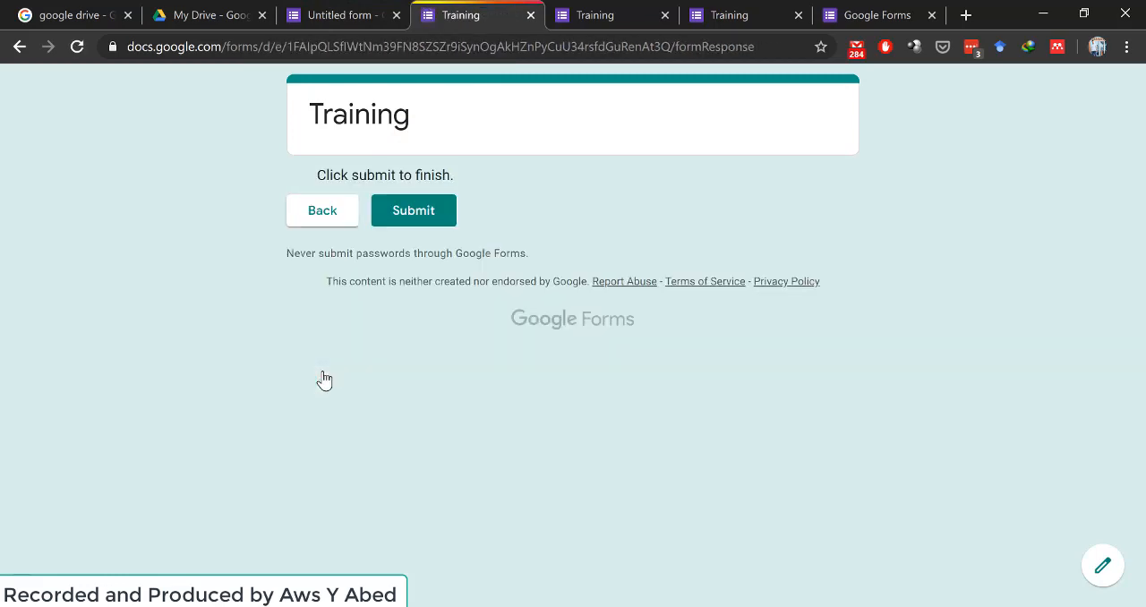
# - Open a fresh preview from the form editor, skip the job question, and try to submit the Job Questions page unanswered
pyautogui.click(343, 9)
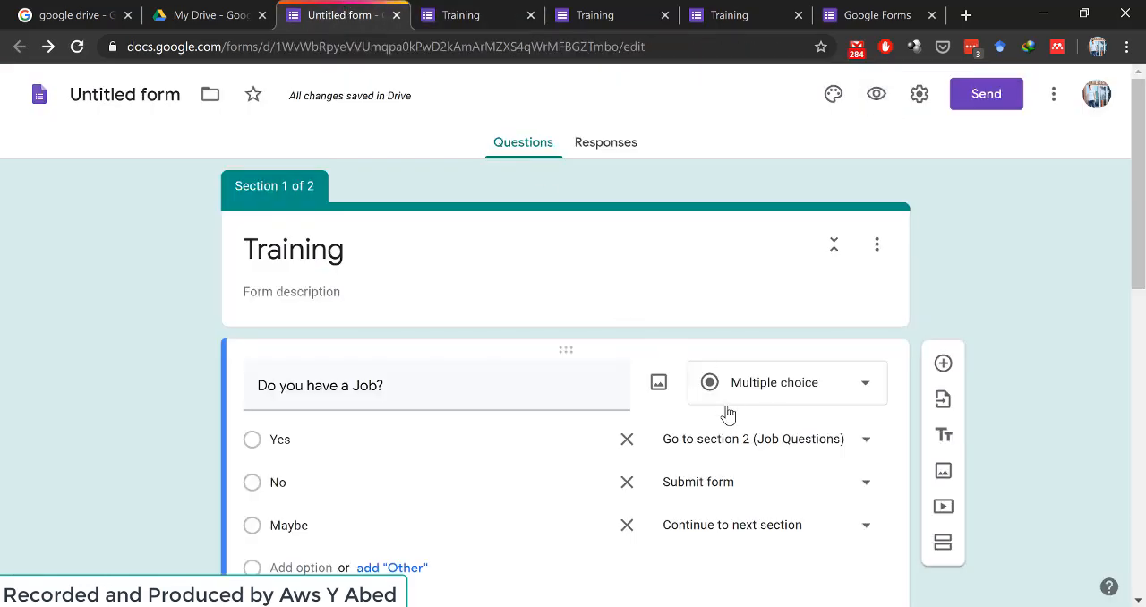
pyautogui.scroll(-3, 726, 412)
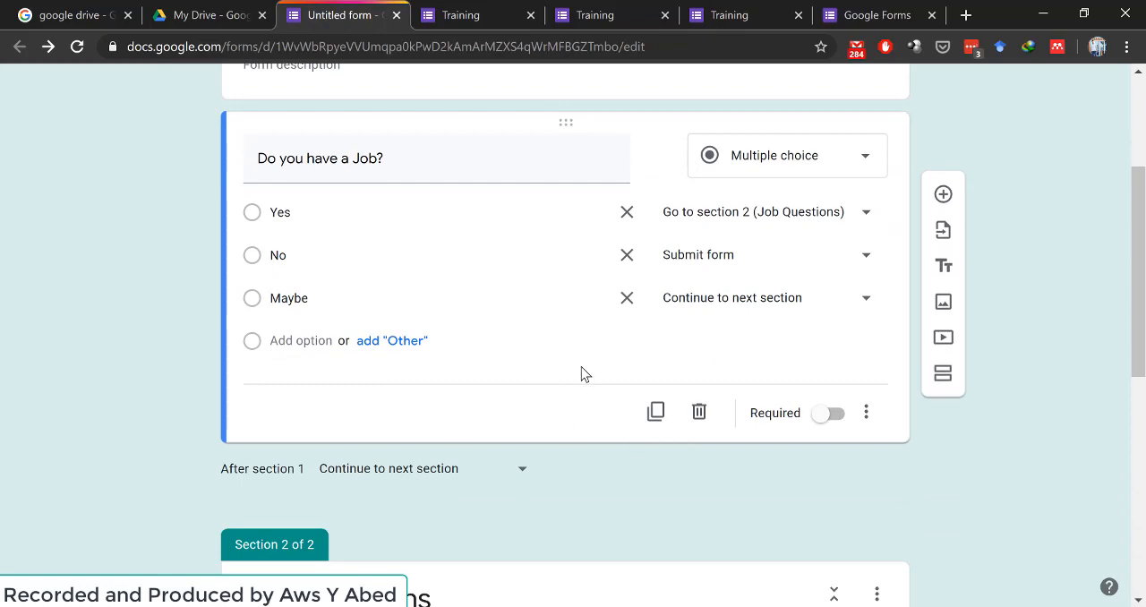
pyautogui.scroll(2, 582, 368)
pyautogui.scroll(-1, 582, 368)
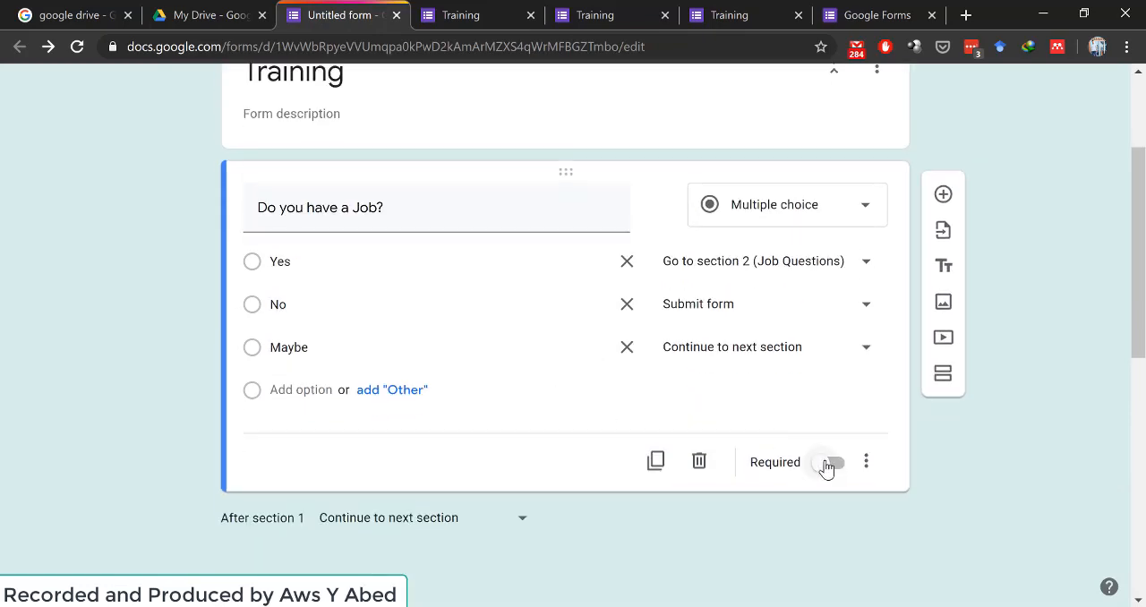
pyautogui.scroll(-6, 704, 534)
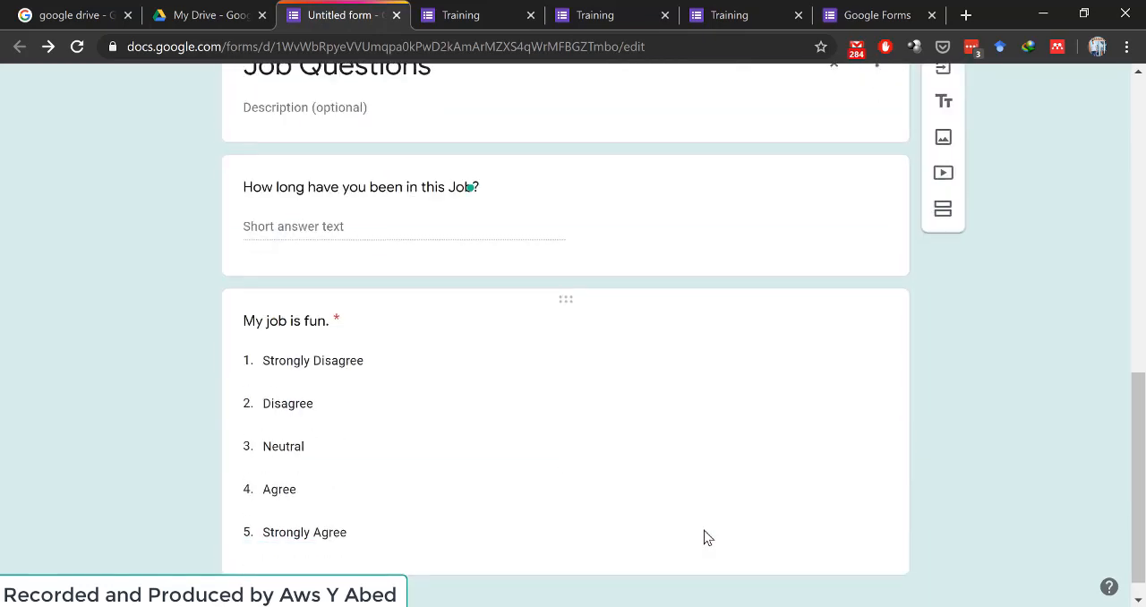
pyautogui.scroll(5, 448, 403)
pyautogui.scroll(4, 449, 403)
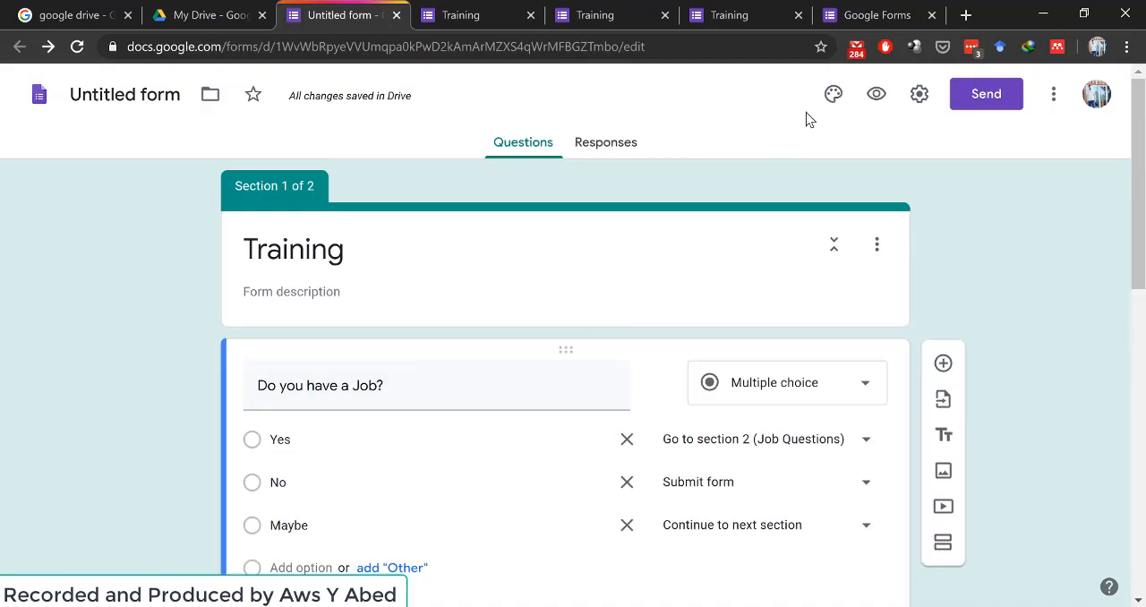
pyautogui.click(877, 96)
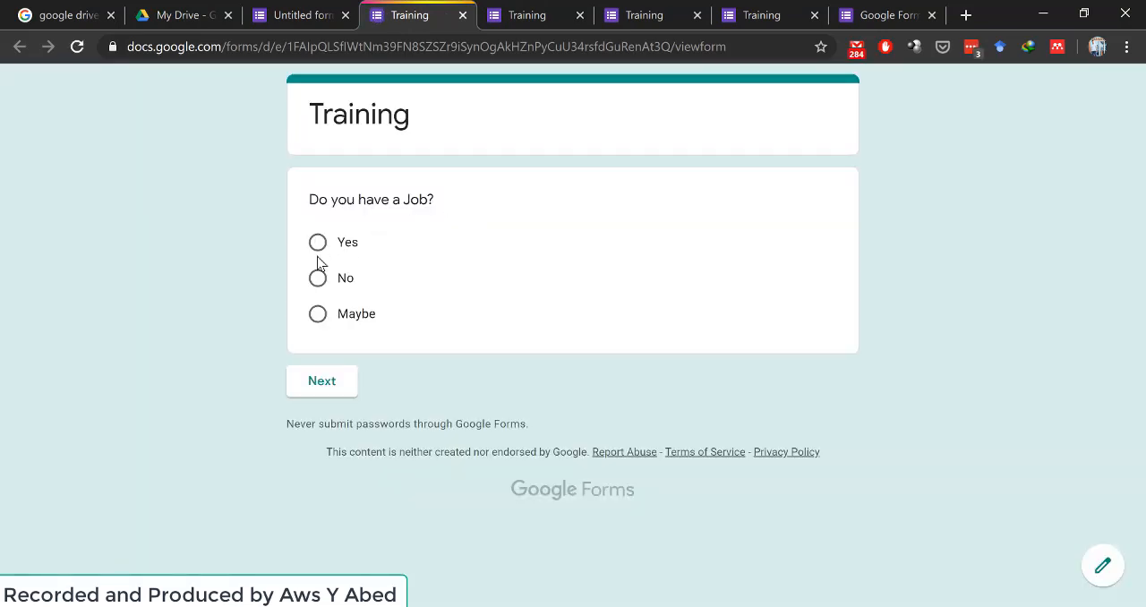
pyautogui.click(322, 385)
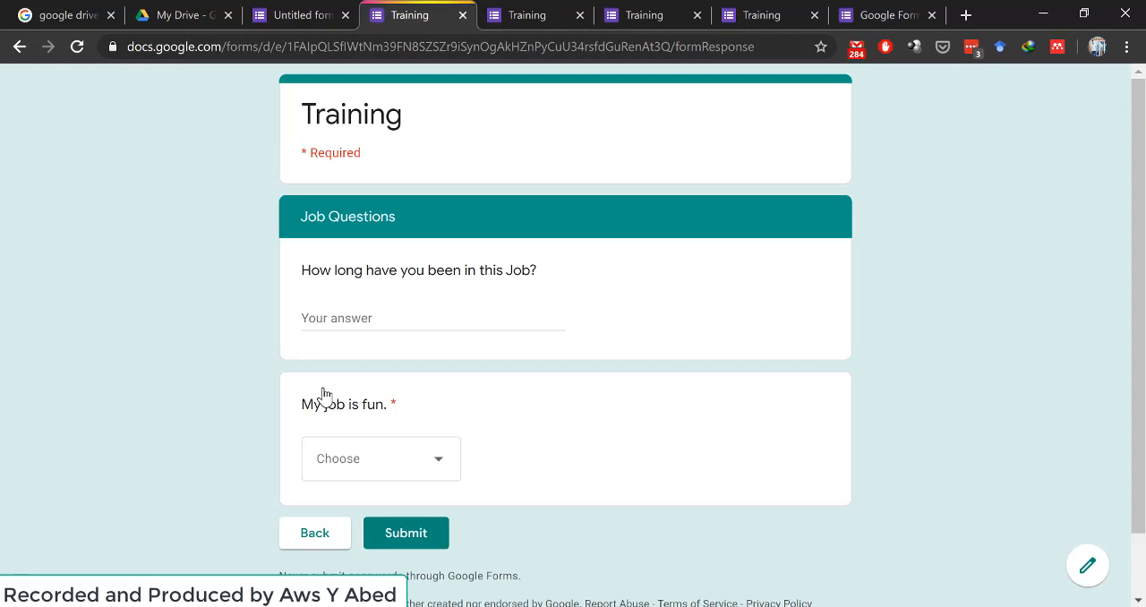
pyautogui.click(394, 534)
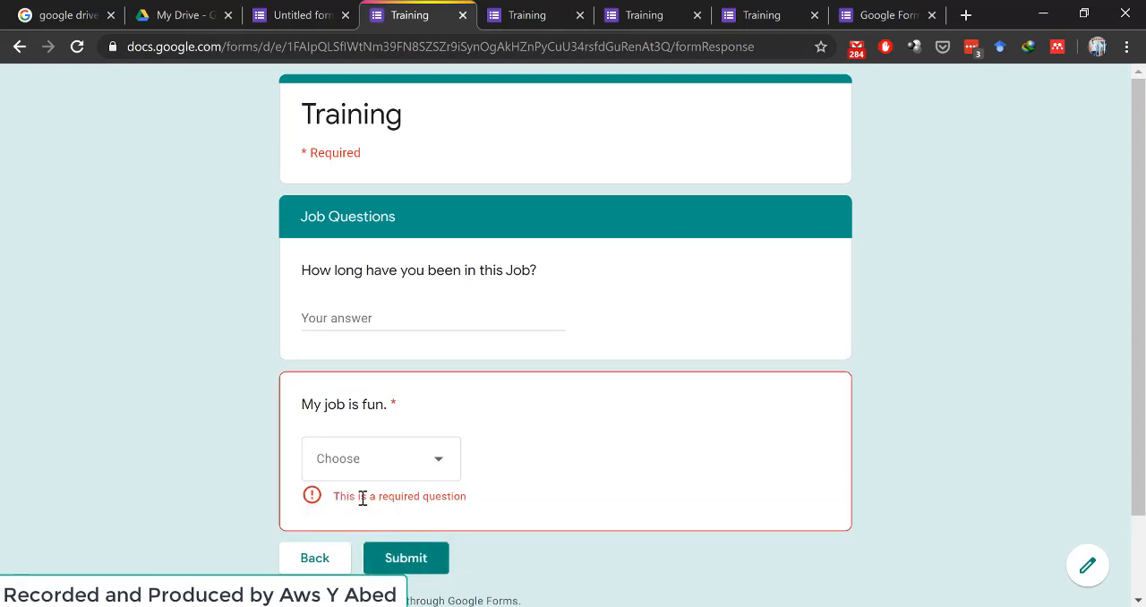